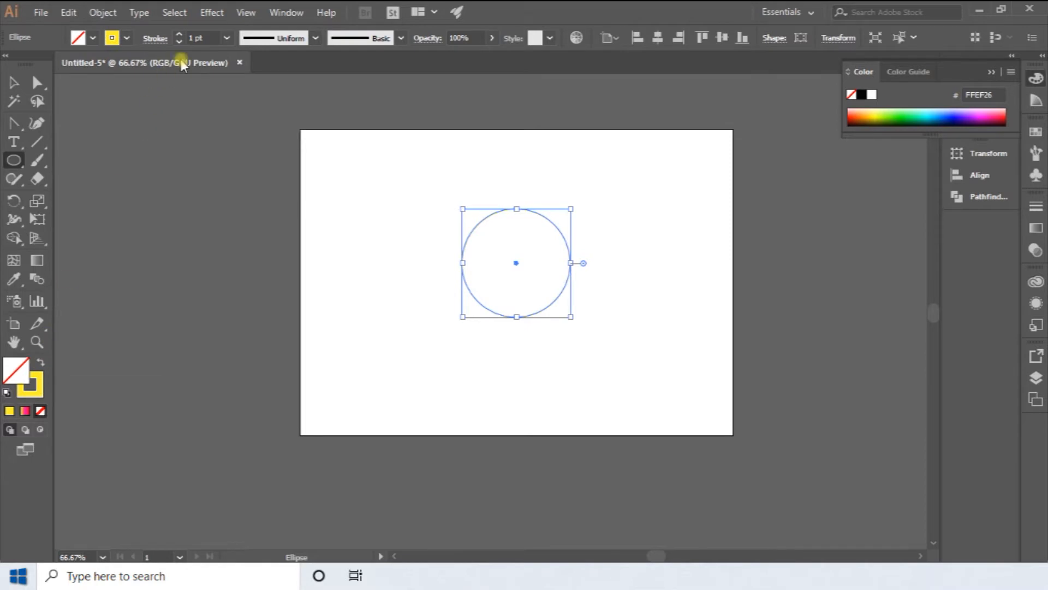
Set the circle's yellow outline to an 18 pt stroke and deselect it
left_click(179, 37)
left_click(179, 37)
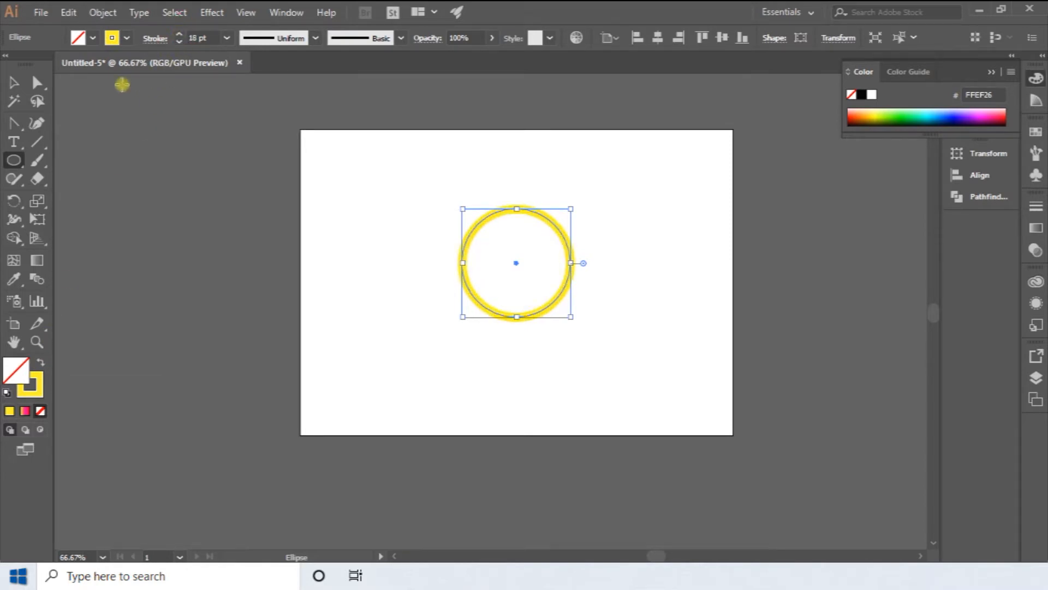
left_click(13, 82)
left_click(257, 203)
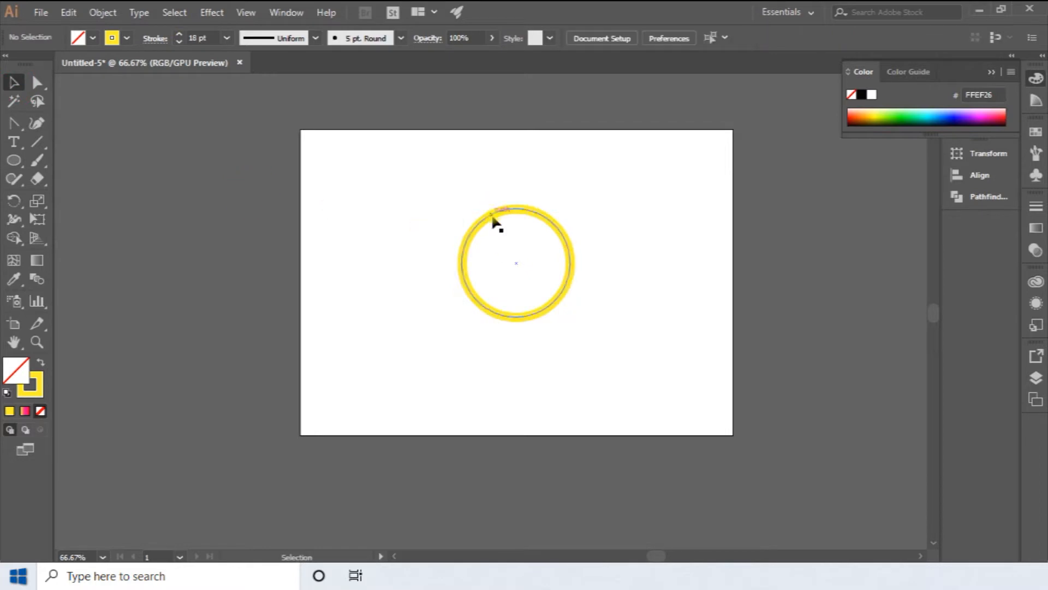
Change the circle's stroke colour to dark green (188900), leaving it without a fill
left_click(488, 210)
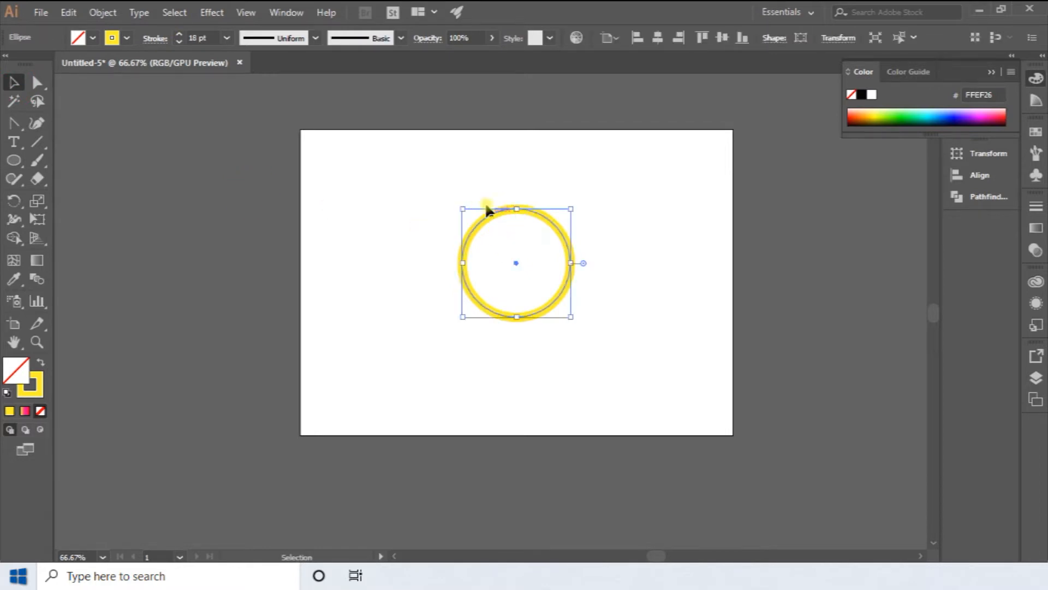
double_click(41, 379)
left_click(196, 178)
left_click_drag(234, 222, 237, 147)
left_click(356, 62)
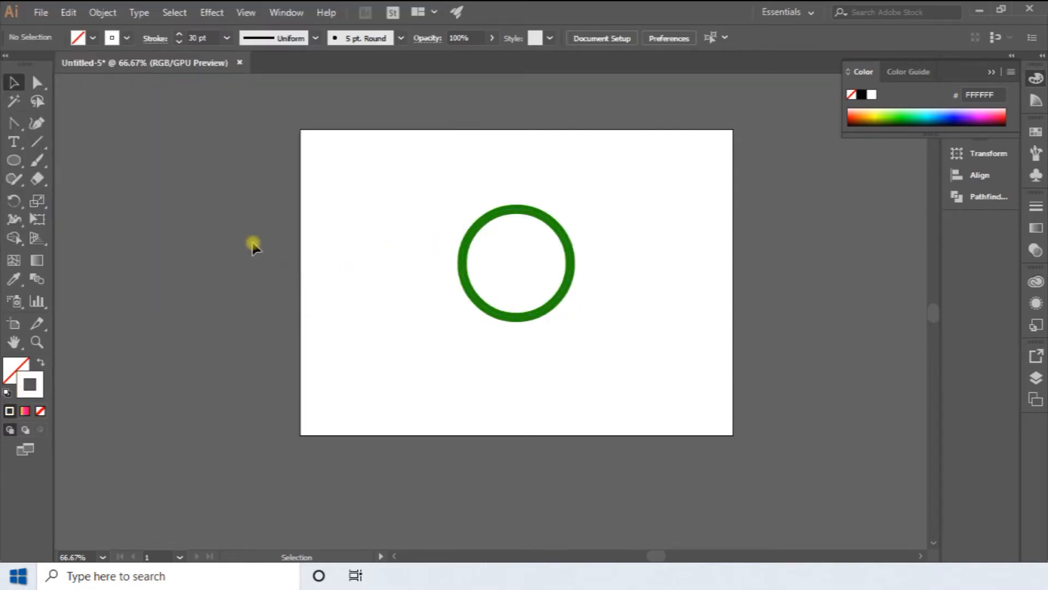
Draw a slightly rising straight line across the circle's middle and sample the ring's green 18 pt stroke onto it
left_click(36, 142)
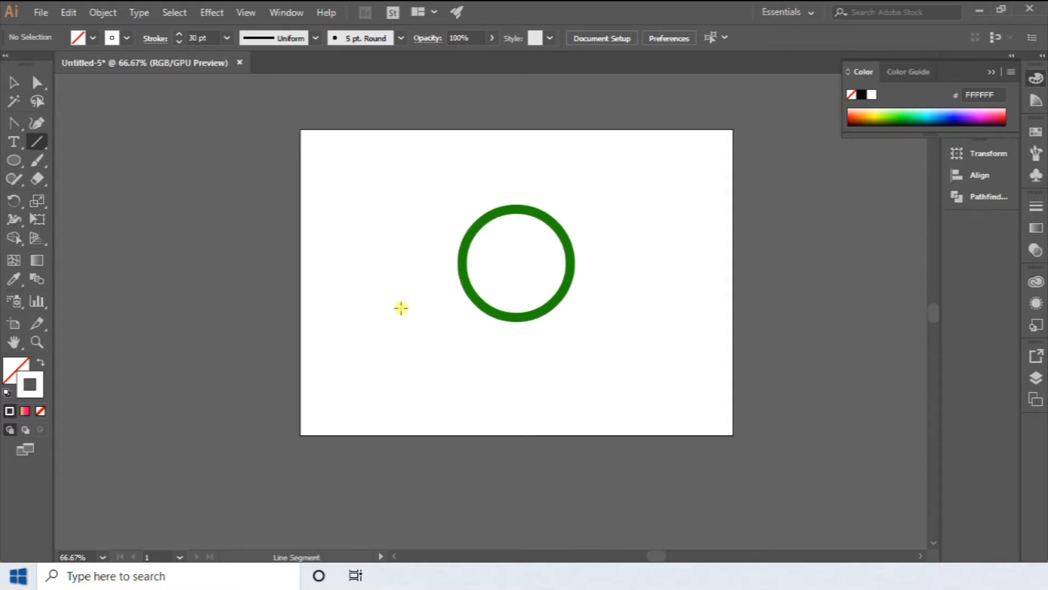
left_click_drag(463, 270, 570, 241)
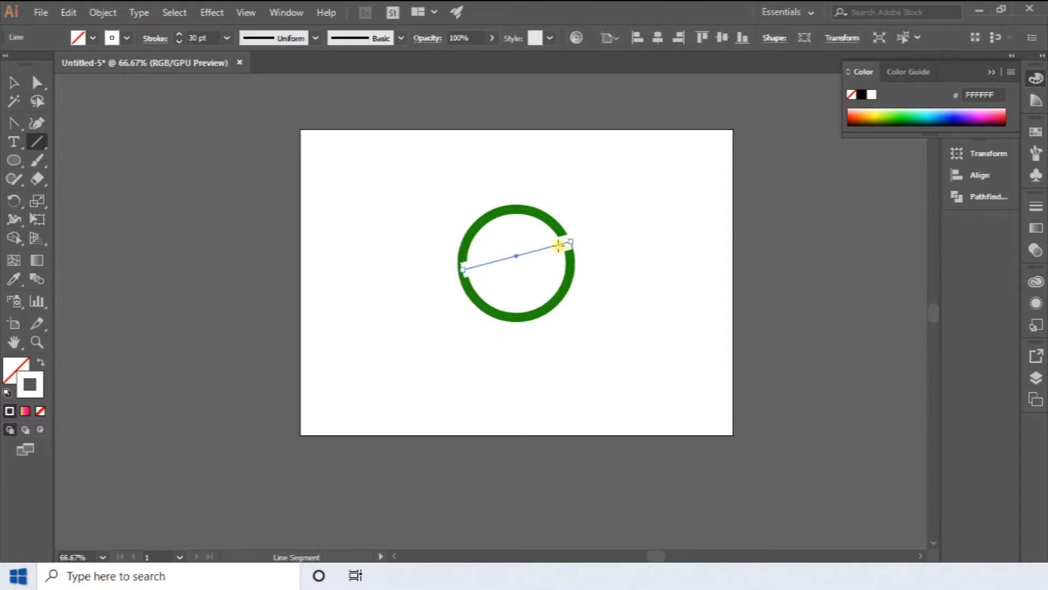
left_click(16, 85)
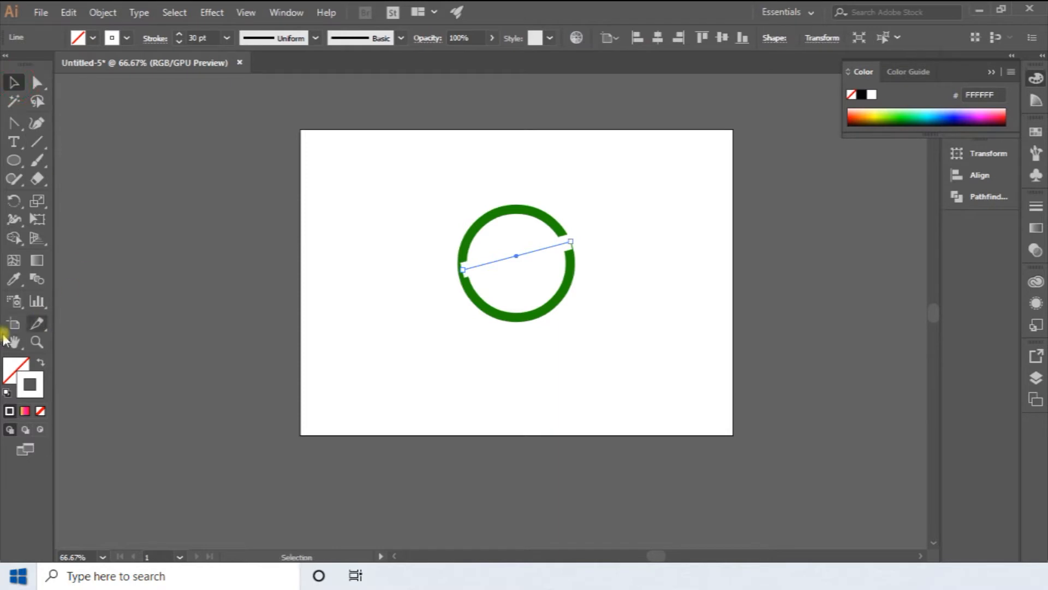
left_click(14, 278)
left_click(486, 304)
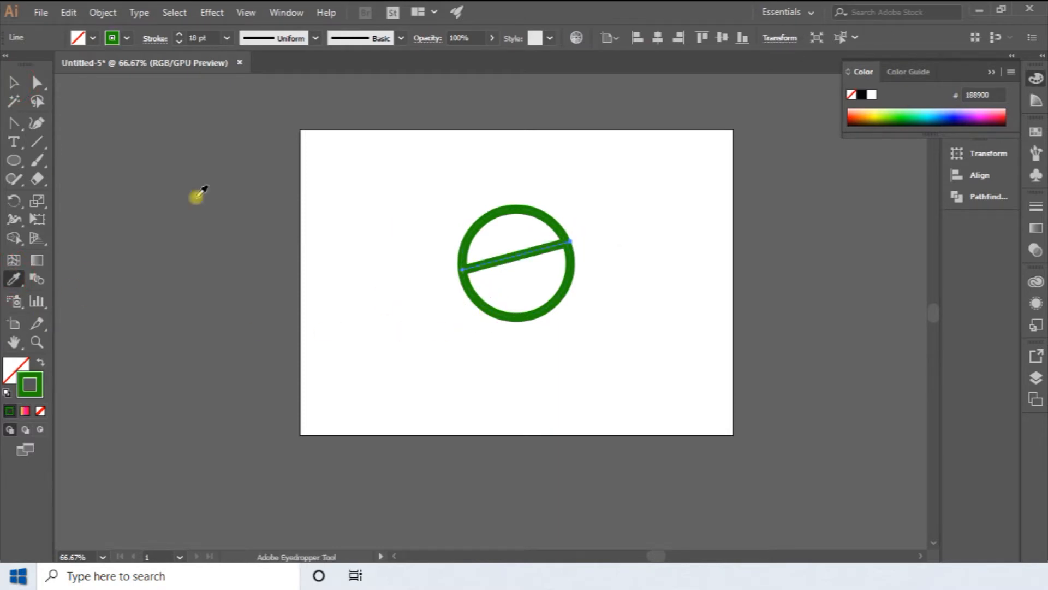
Add an anchor point at the middle of the slanted line and move it slightly down to bend the line
left_click(14, 84)
left_click(14, 126)
left_click(66, 125)
scroll(535, 249, "up", 5)
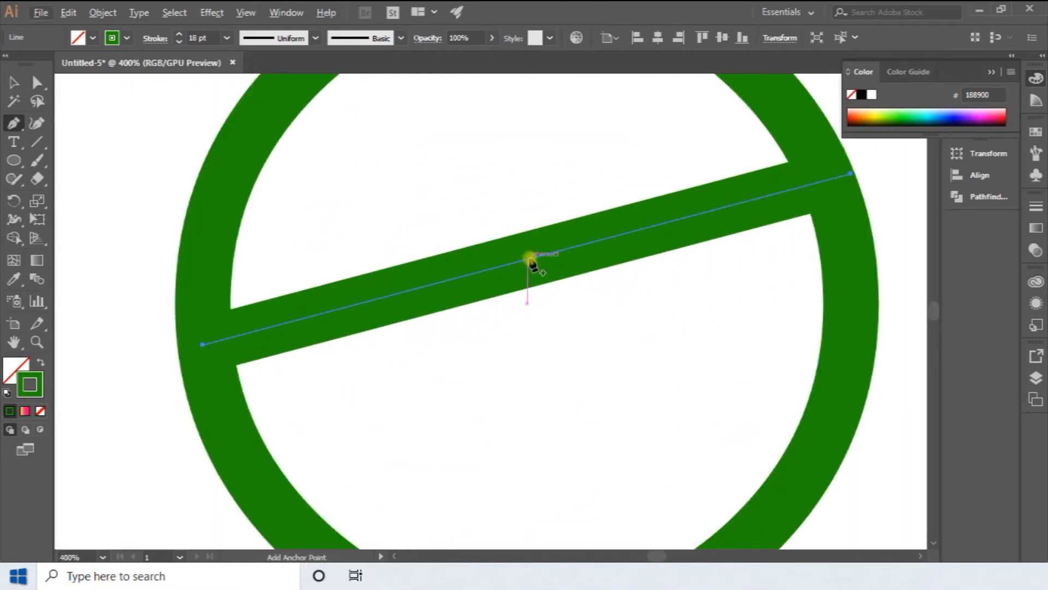
left_click(529, 258)
left_click(38, 83)
left_click_drag(529, 260, 551, 298)
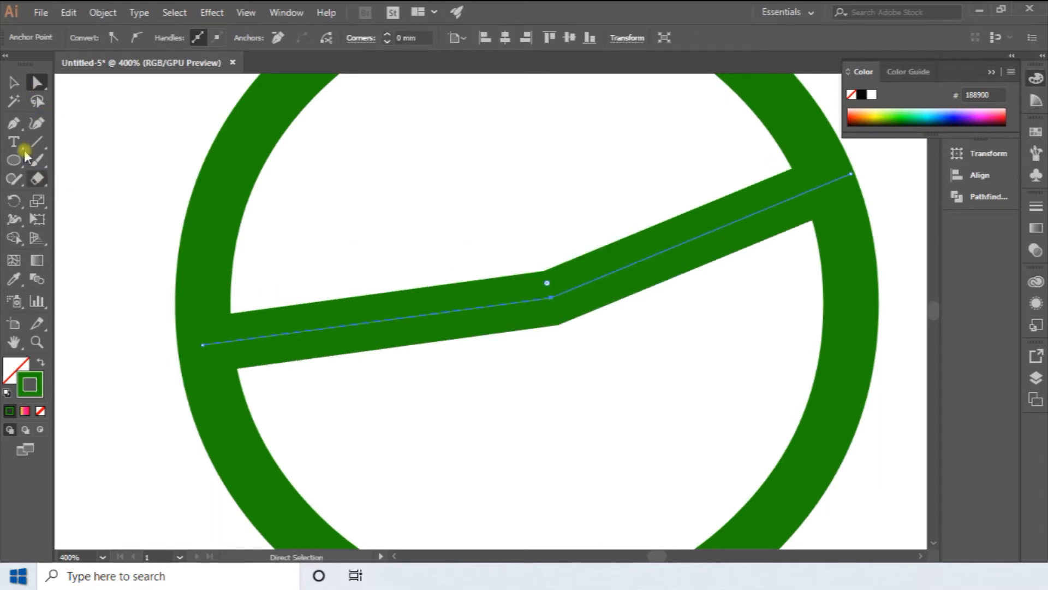
Convert the line's bent middle anchor to a smooth point with the Anchor Point Tool, forming a gentle upward-opening curve
left_click(13, 123)
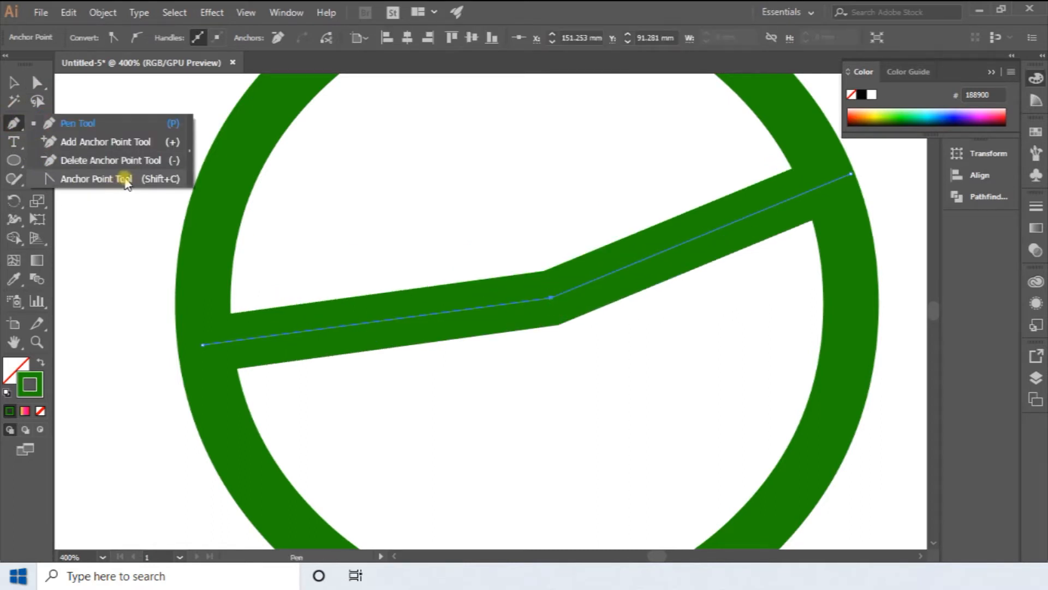
left_click(126, 179)
mouse_move(554, 298)
left_mouse_down()
mouse_move(604, 276)
mouse_move(662, 274)
mouse_move(674, 257)
mouse_move(687, 264)
left_mouse_up()
left_click(13, 82)
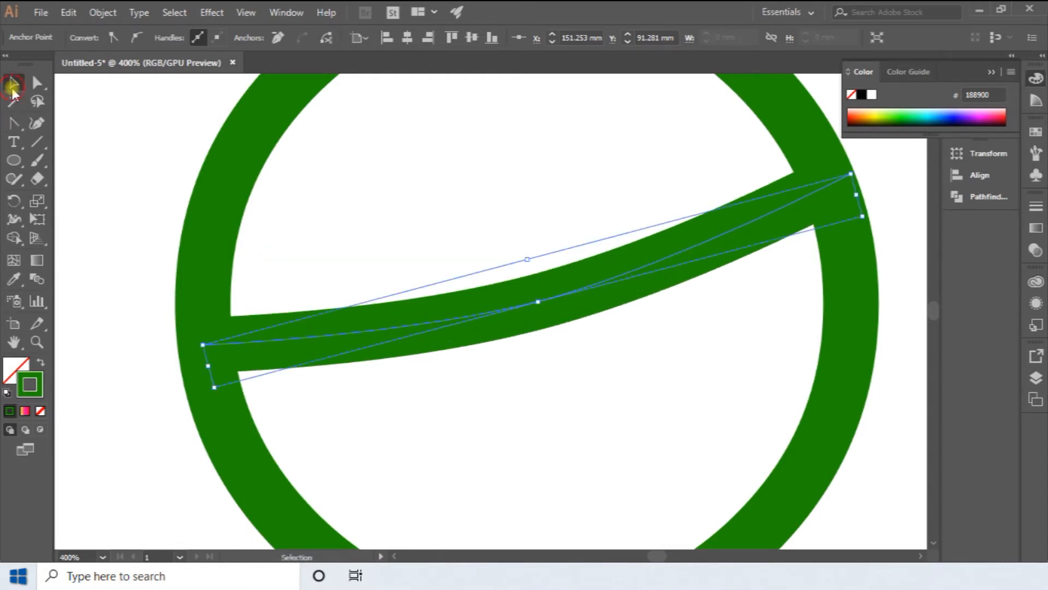
scroll(433, 292, "down", 3)
left_click(693, 309)
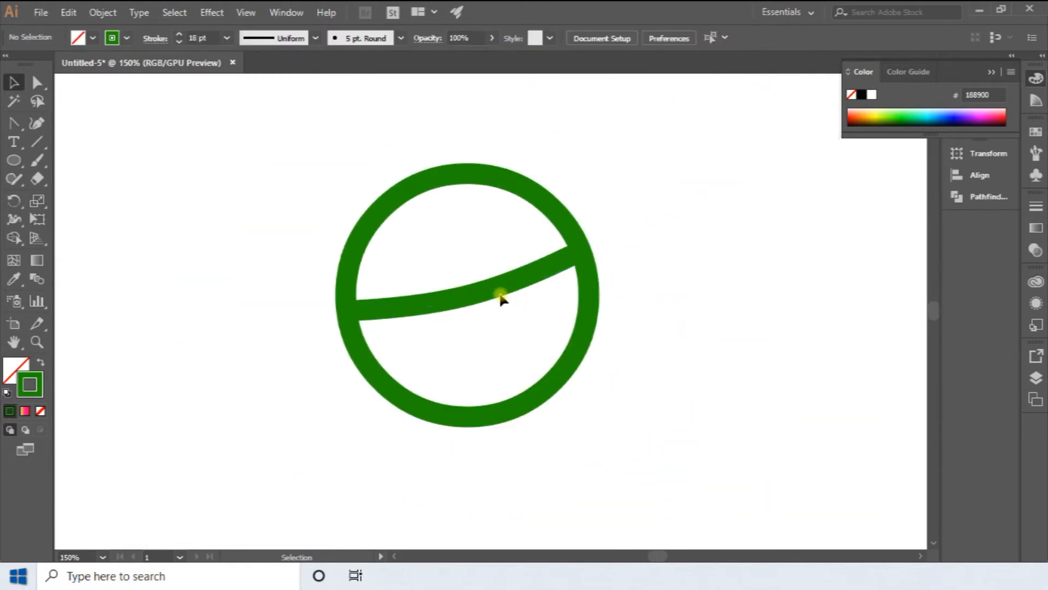
Duplicate the curved band twice and nudge the bands into three stacked stripes across the circle
mouse_move(493, 292)
left_mouse_down()
mouse_move(486, 275)
mouse_move(505, 326)
left_mouse_up()
key("Down")
key("Down")
key("Down")
key("Down")
key("Down")
key("Down")
key("Down")
key("Down")
key("Right")
key("Right")
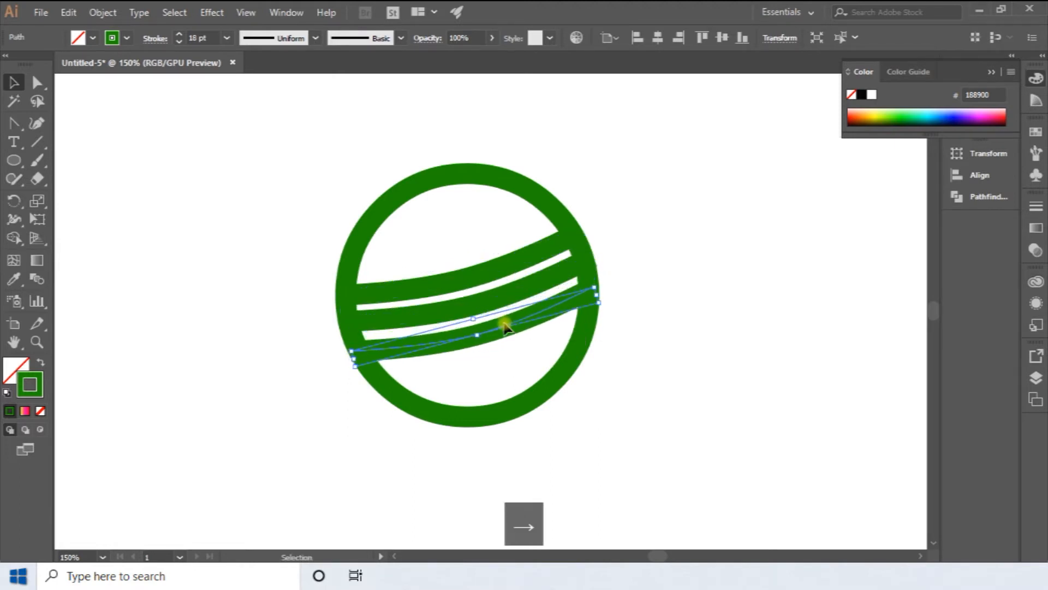
left_click(672, 437)
scroll(484, 328, "down", 1)
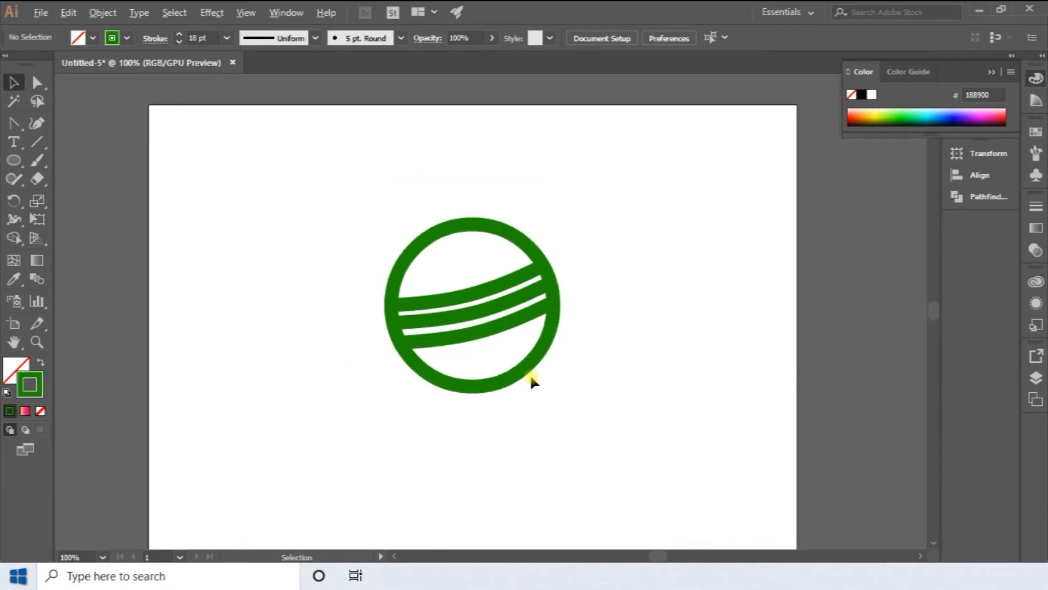
Nudge the middle stripe slightly down to even out the gaps between the three stripes
scroll(501, 358, "up", 2)
left_click(453, 265)
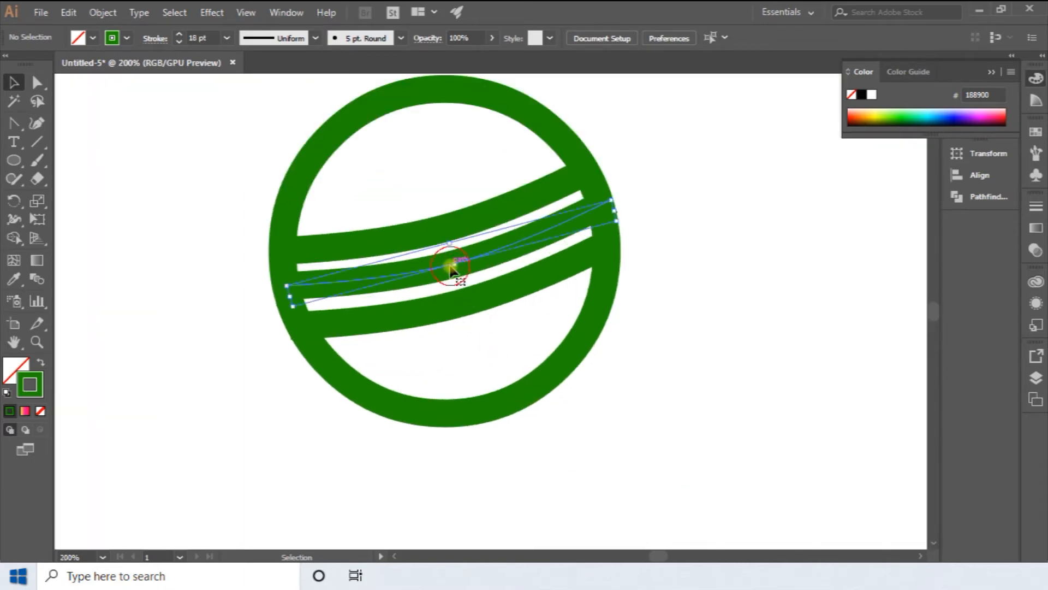
key("Down")
left_click(468, 286)
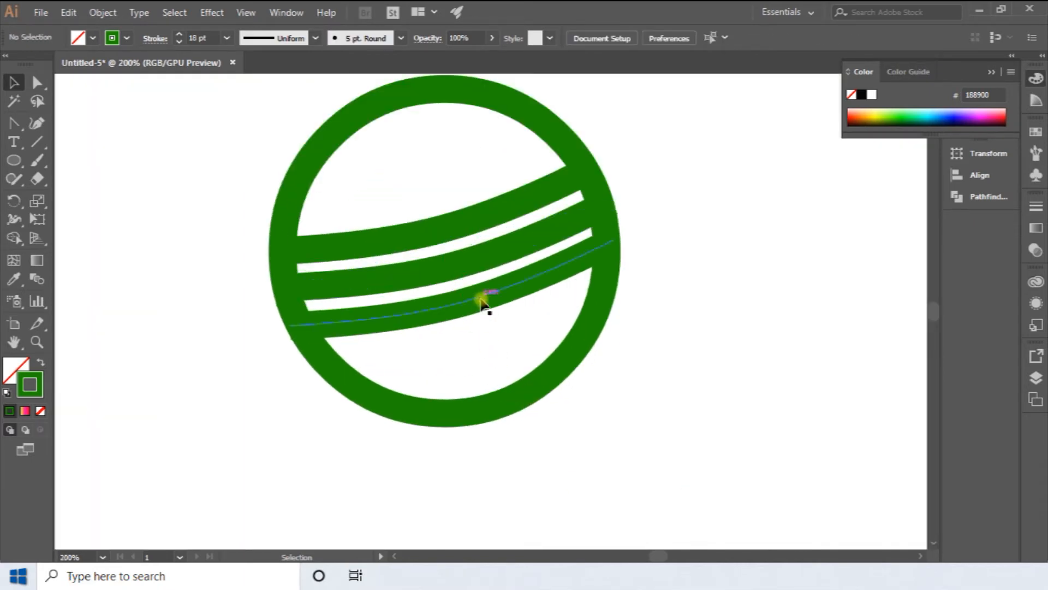
Reduce the stroke weight of all three curved stripes to 14 pt
left_click(539, 283)
left_click(503, 251, "shift")
left_click(480, 221, "shift")
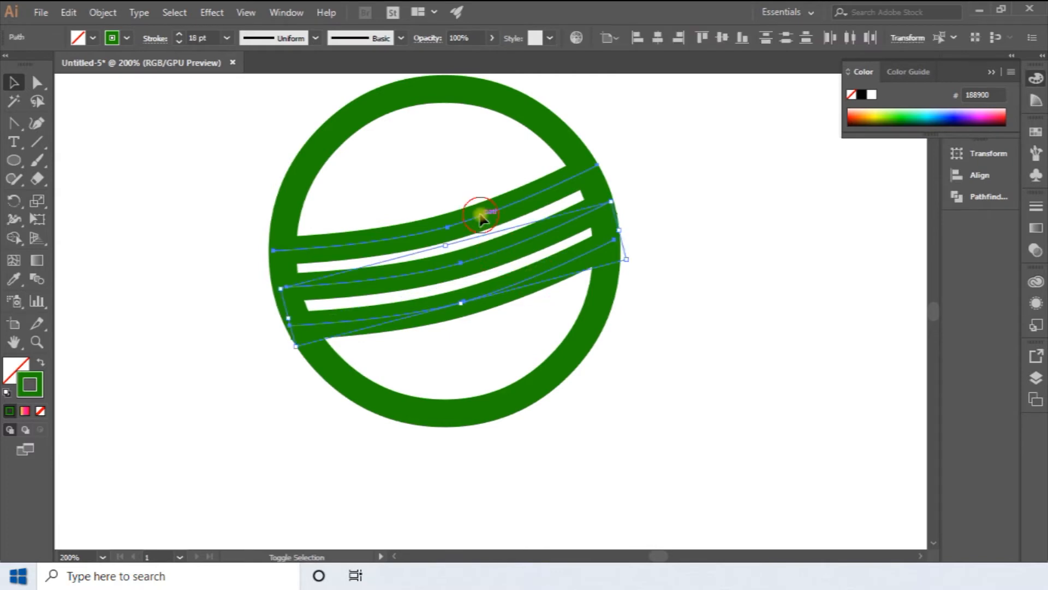
left_click(209, 37)
key("Down")
key("Down")
key("Down")
key("Down")
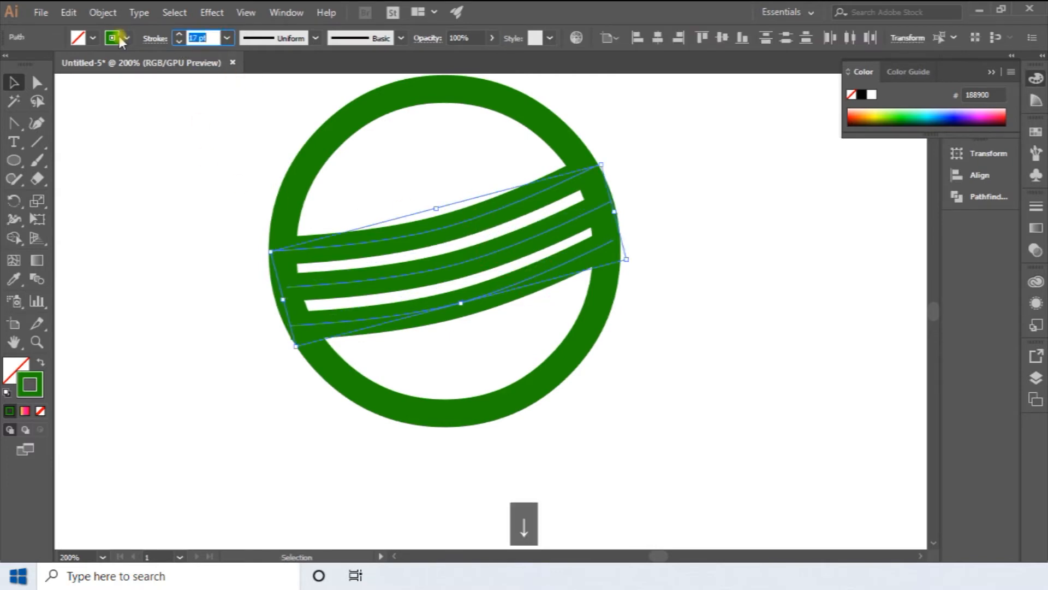
left_click(670, 381)
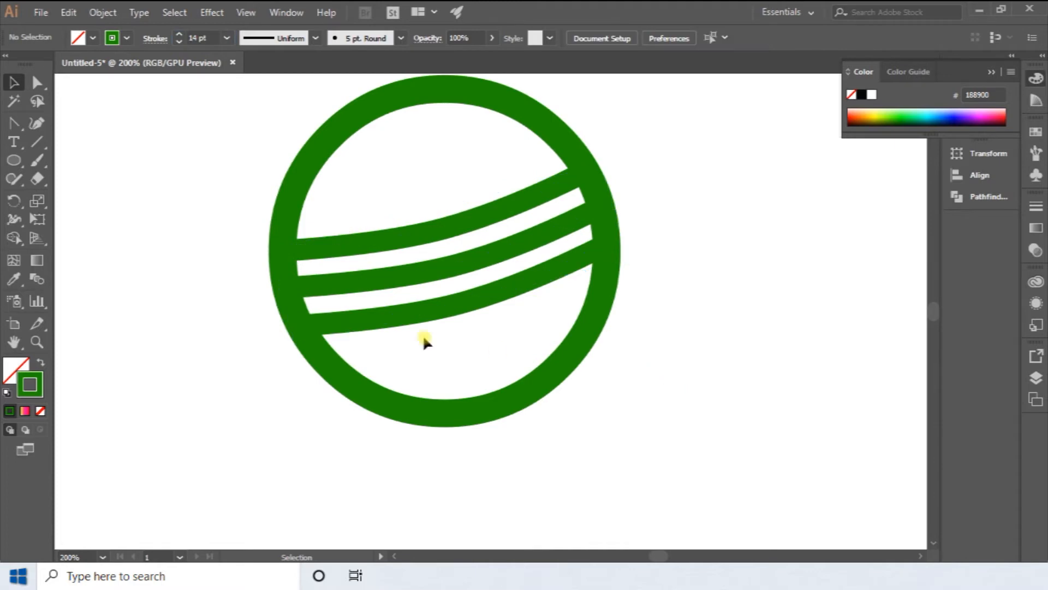
Draw a tall, narrow ellipse standing on the top edge of the circle
scroll(419, 335, "down", 1)
key("space")
left_click_drag(417, 341, 424, 293)
left_click(409, 228)
left_click(241, 337)
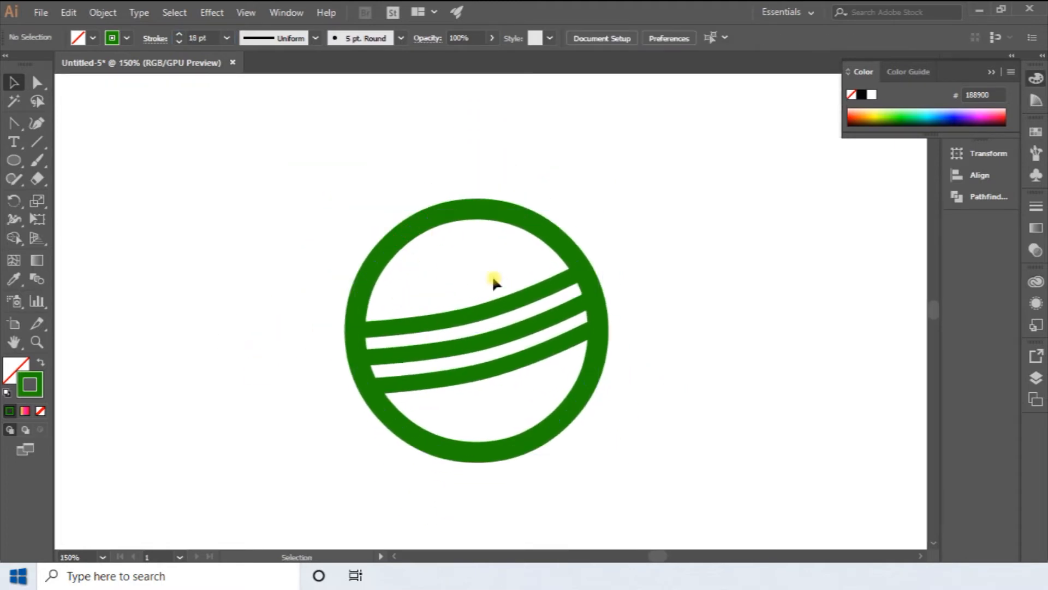
key("space")
left_click_drag(276, 273, 281, 314)
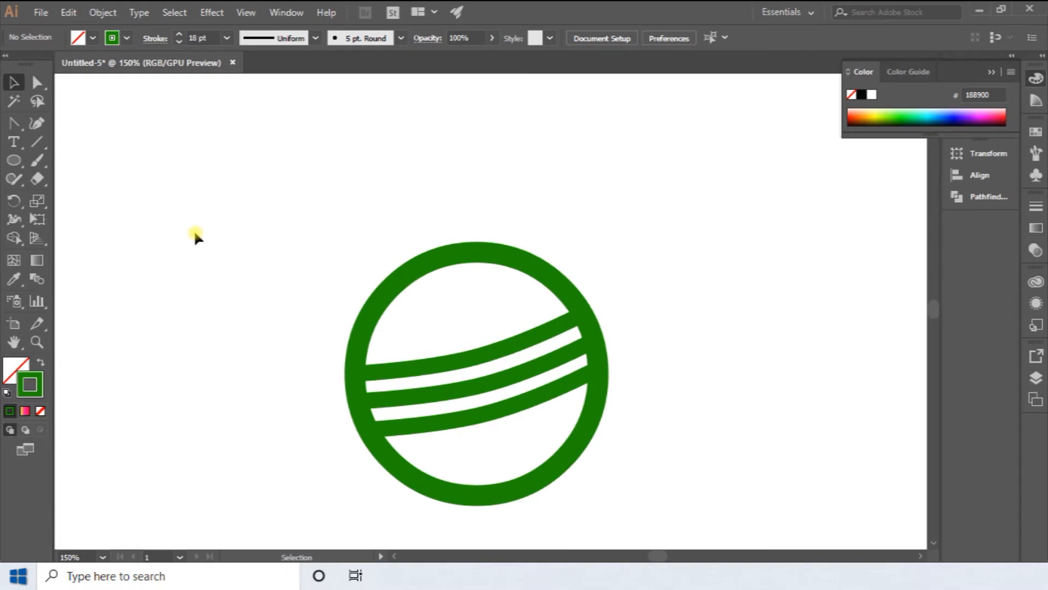
left_click(14, 160)
left_click_drag(14, 160, 66, 198)
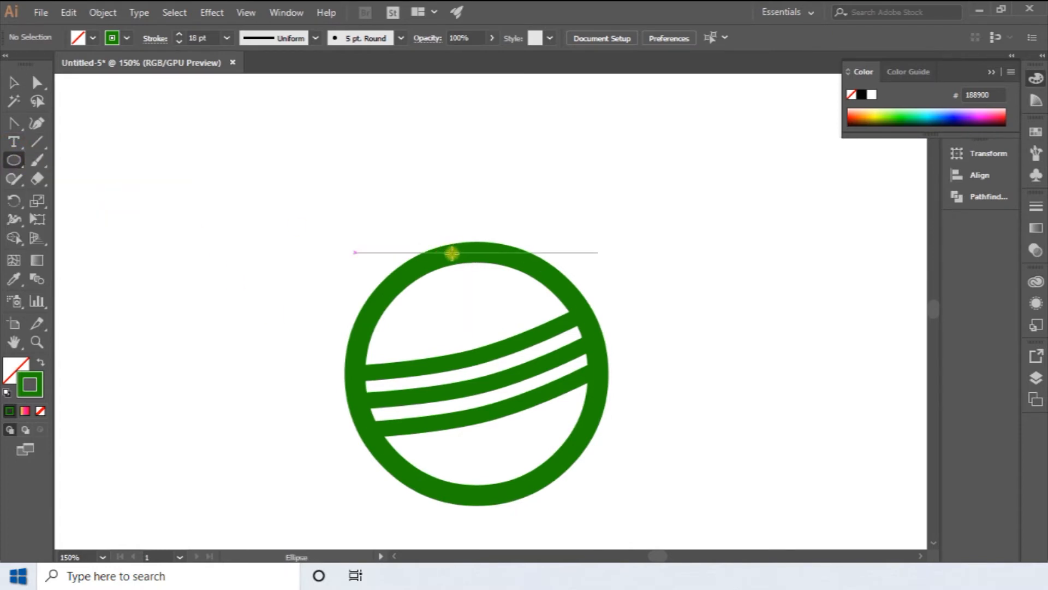
left_click_drag(451, 247, 492, 156)
Swap the ellipse's fill and stroke to make it solid green, and move it clear of the circle to the upper left
left_click(15, 83)
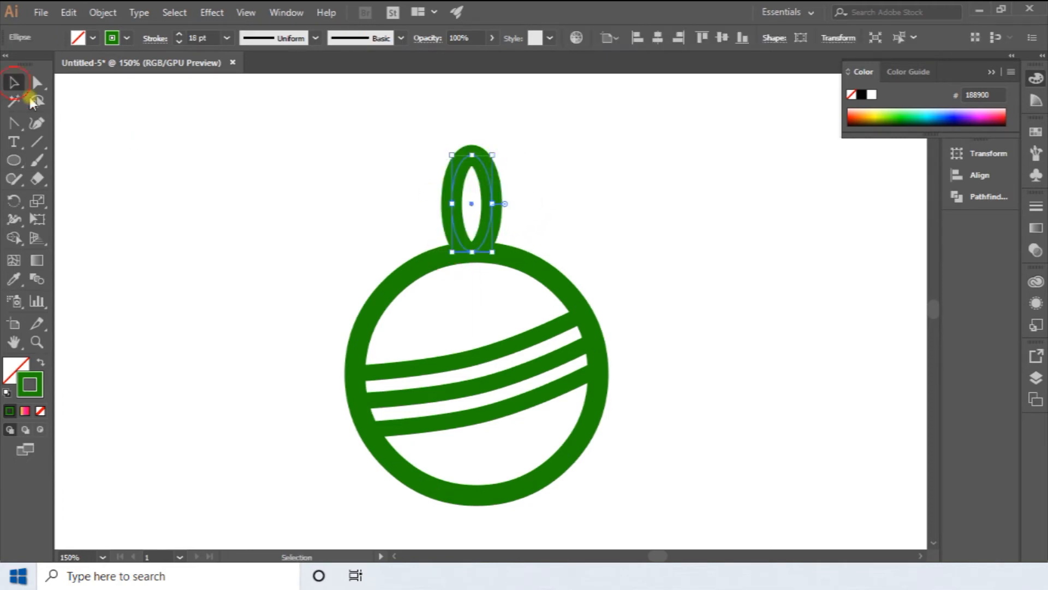
left_click(40, 362)
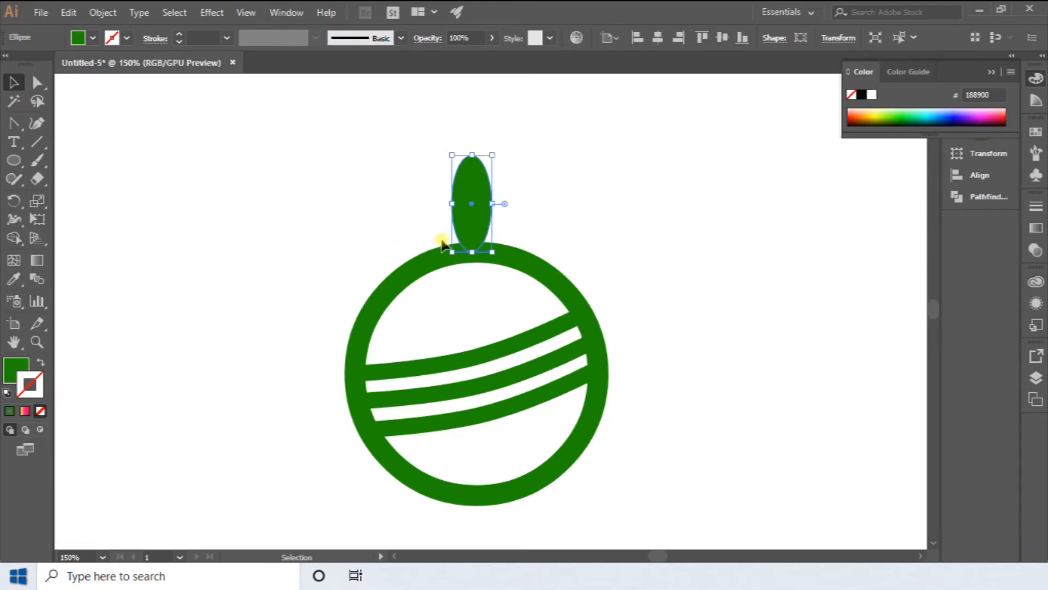
left_click_drag(427, 229, 323, 227)
Convert the ellipse's bottom and top anchors to sharp corner points to form a leaf shape
scroll(246, 169, "up", 2)
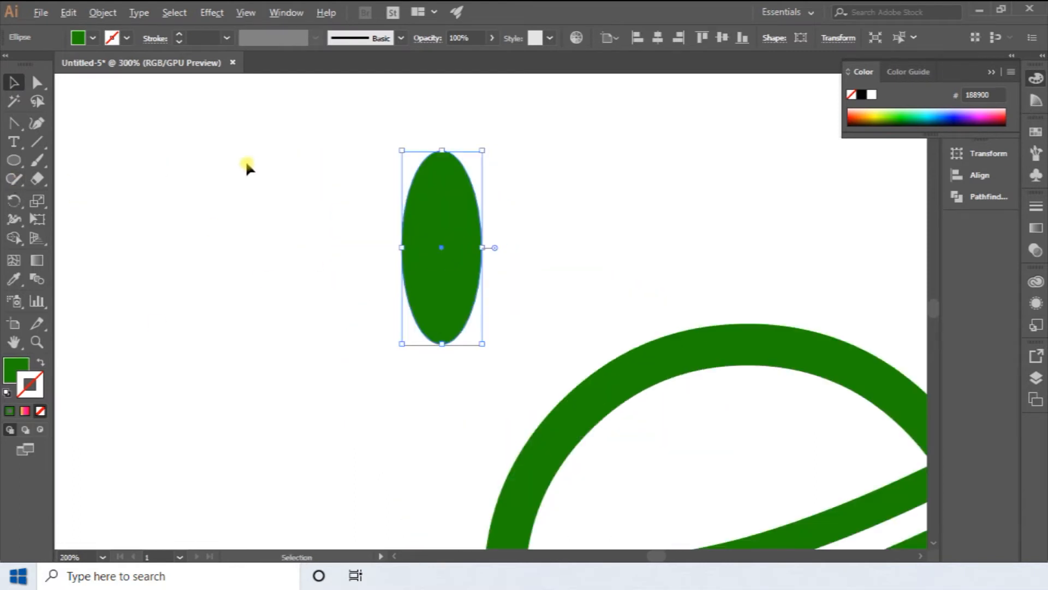
left_click(16, 123)
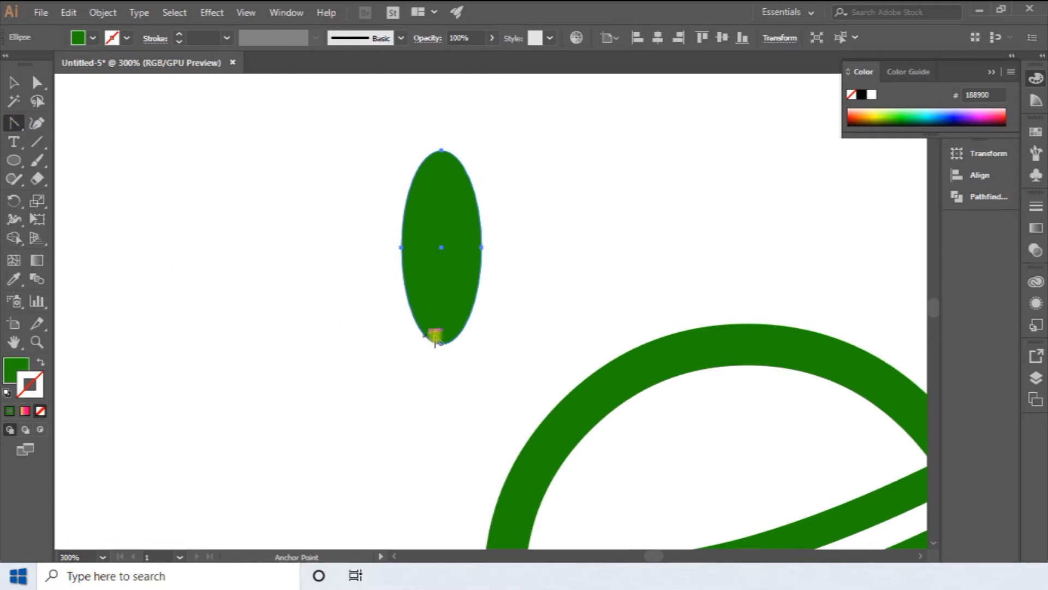
left_click(441, 344)
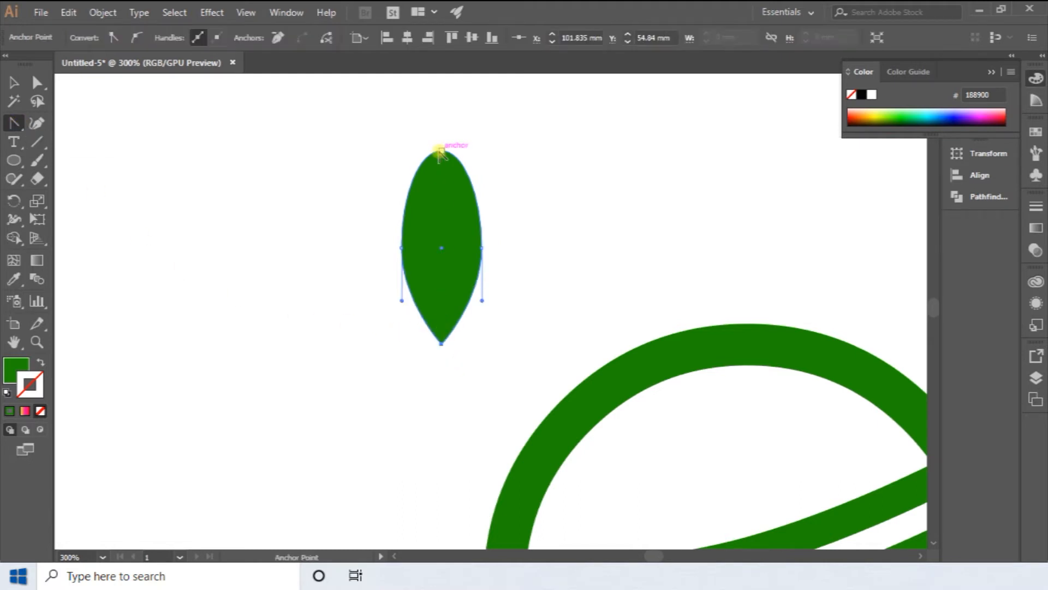
left_click(441, 150)
left_click(14, 83)
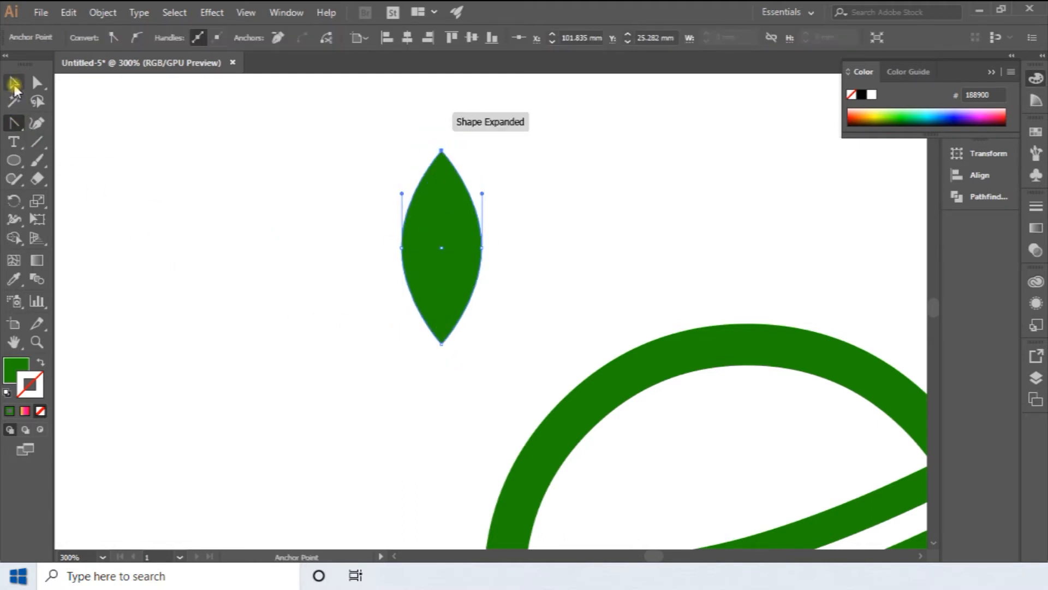
left_click(281, 300)
Draw a slightly curved vein path with the Pen tool from just below the leaf's lower tip up into its middle
left_click_drag(15, 125, 54, 121)
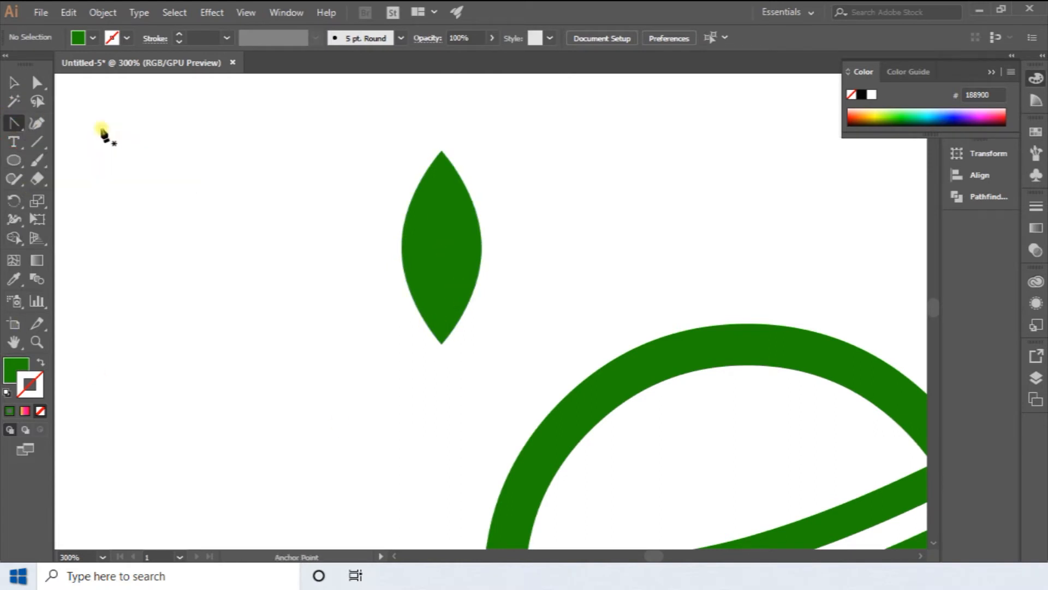
left_click(441, 354)
left_click_drag(442, 272, 451, 216)
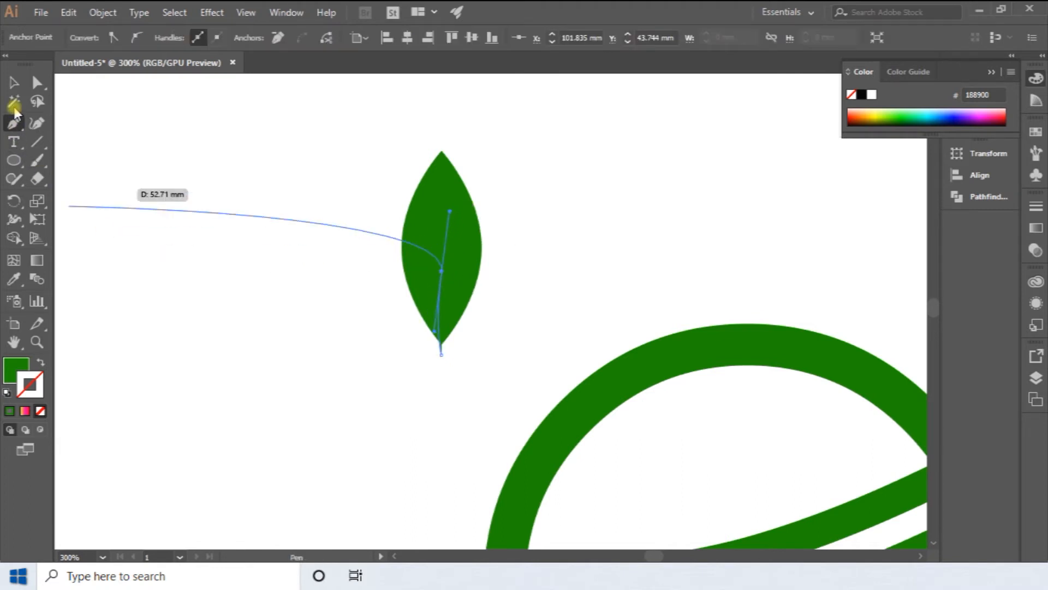
left_click(14, 82)
Colour the leaf's vein path white (FFFFFF) and swap its fill and stroke so that only the stroke is white
double_click(10, 367)
left_click_drag(159, 159, 12, 54)
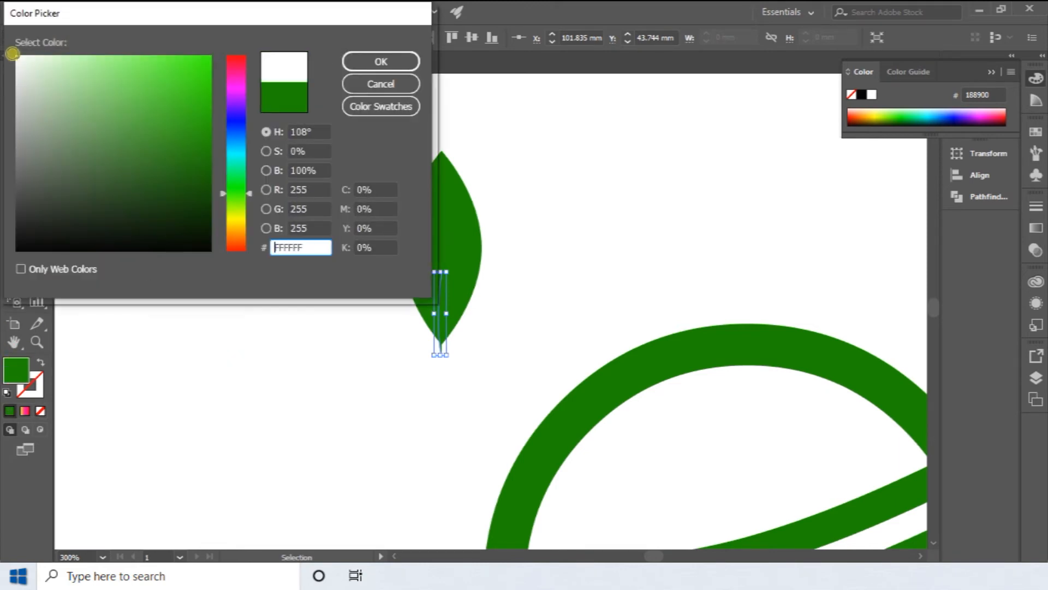
left_click(381, 62)
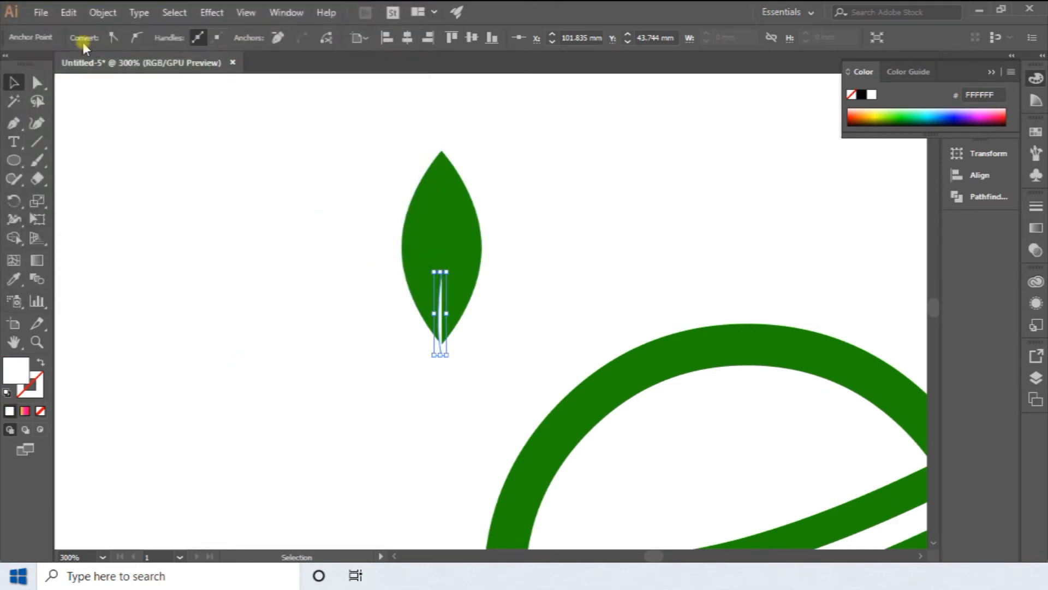
left_click(15, 82)
left_click(259, 333)
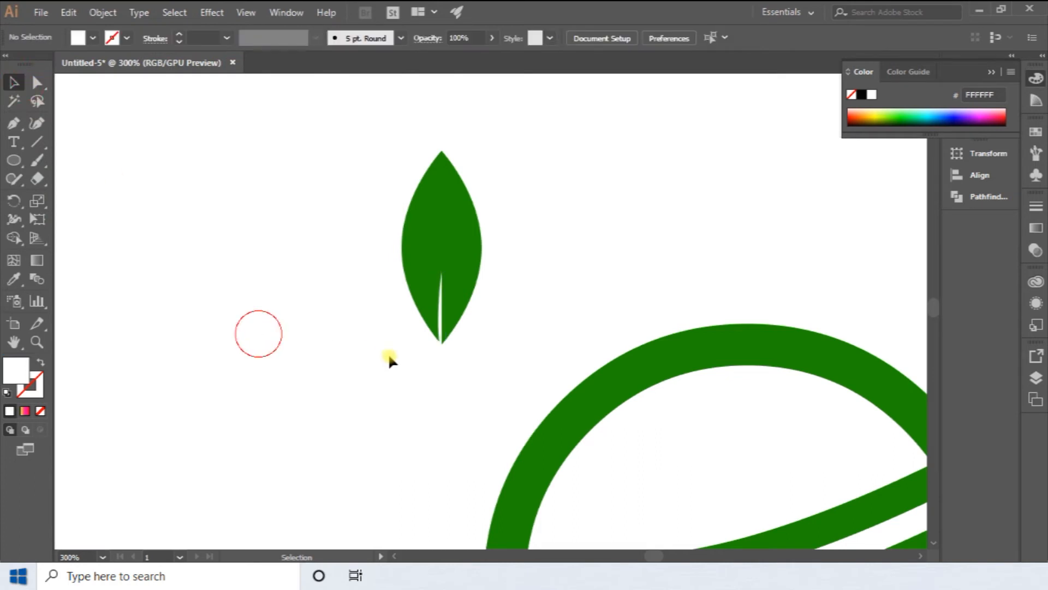
left_click(440, 314)
left_click(40, 363)
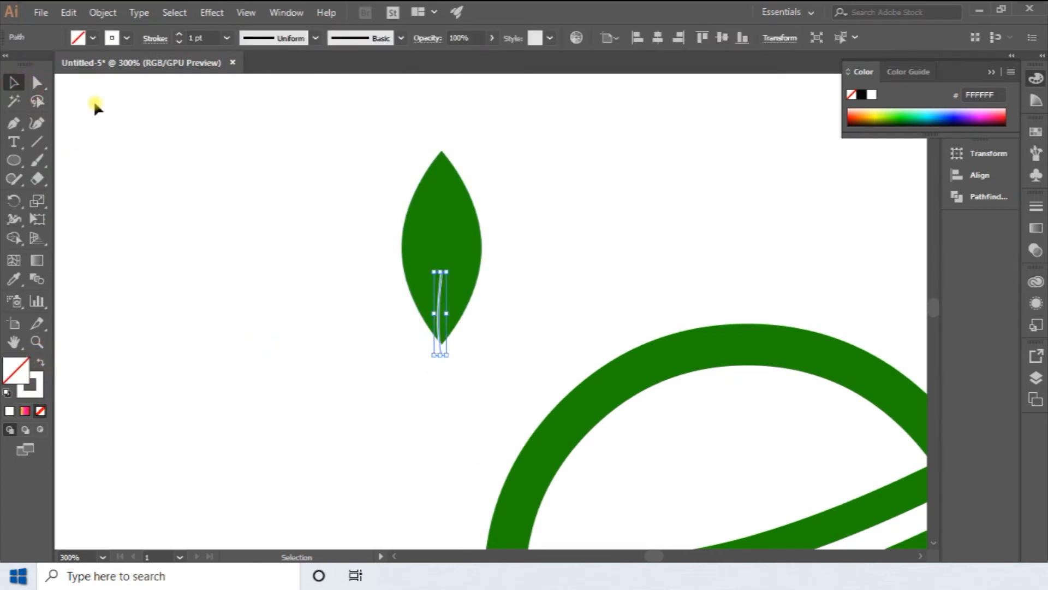
Set the vein's stroke weight to 3 pt and apply the lens-shaped width profile that tapers at both ends
left_click(182, 34)
left_click(182, 33)
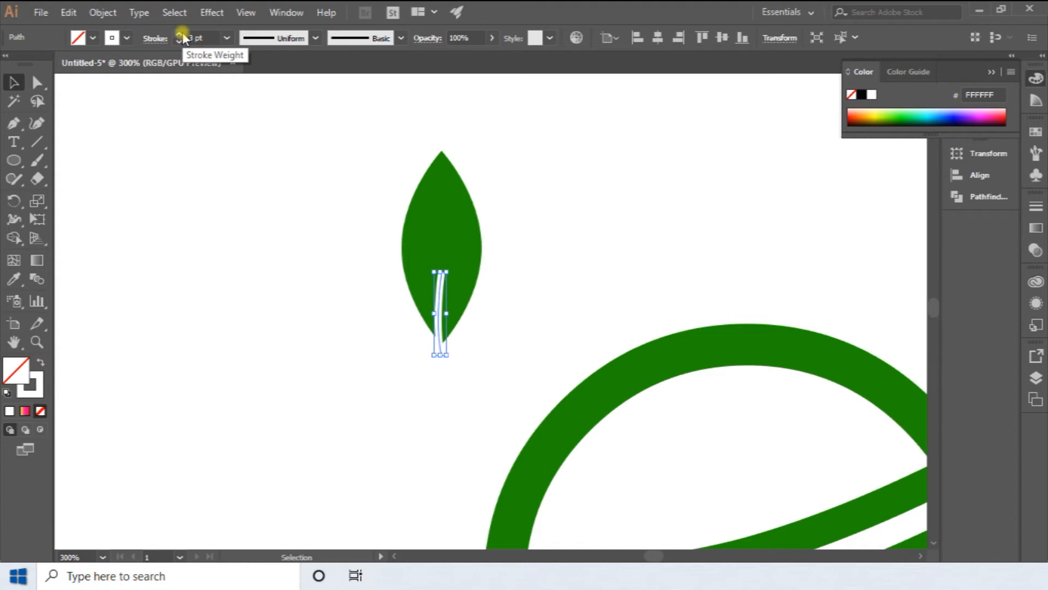
left_click(290, 43)
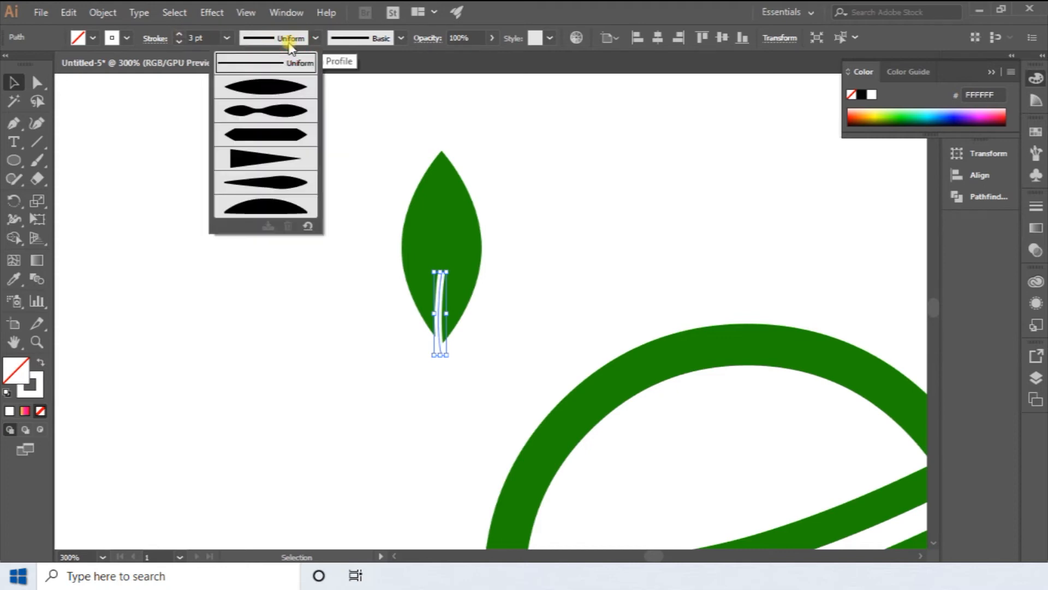
left_click(271, 89)
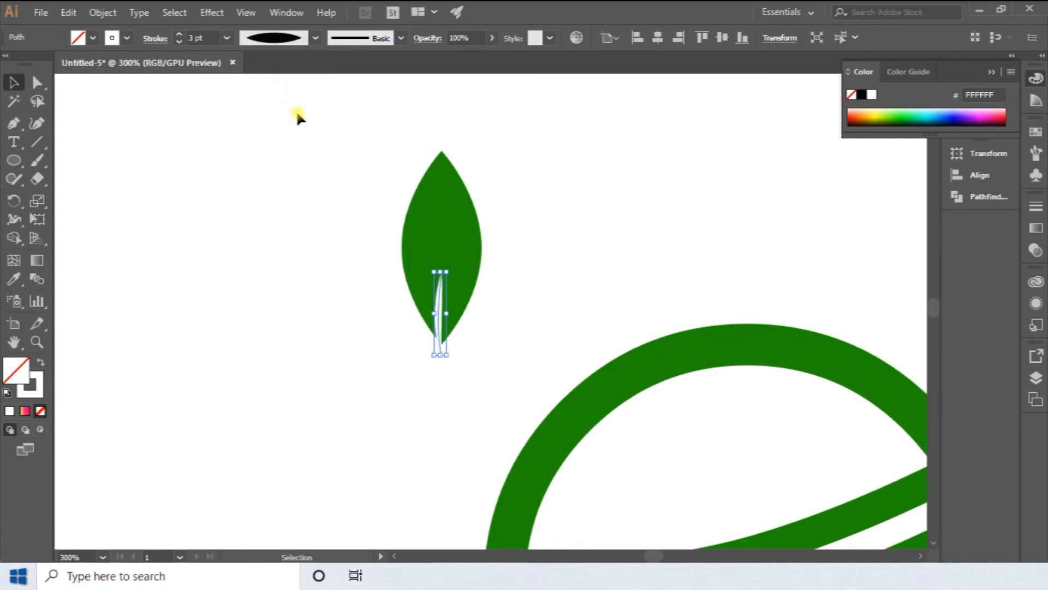
left_click(242, 280)
Nudge the vein slightly to the right so its base lines up with the leaf's lower tip
scroll(473, 405, "up", 3)
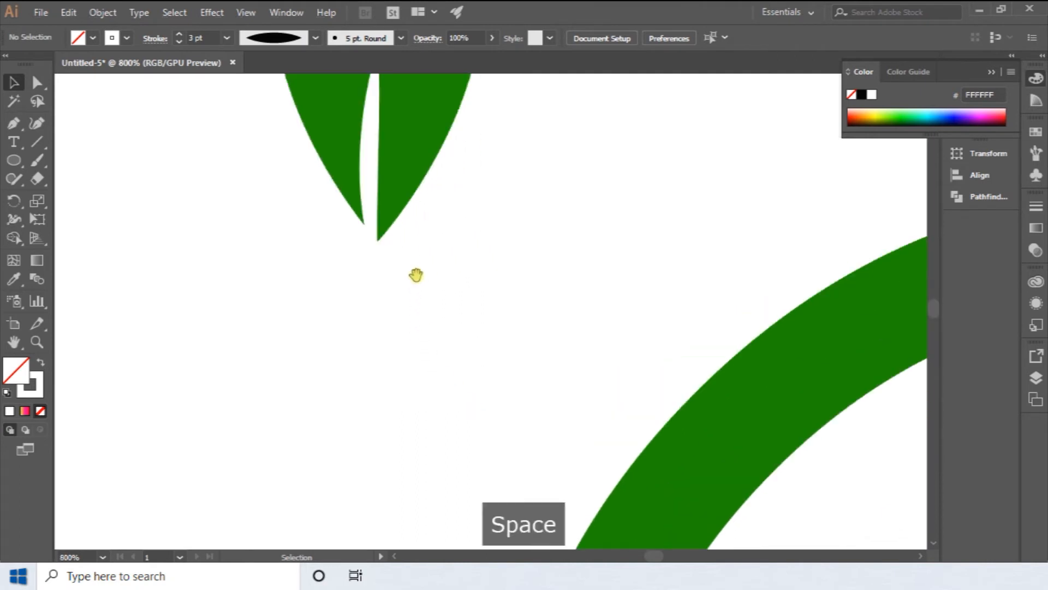
left_click_drag(417, 275, 412, 374)
left_click(362, 240)
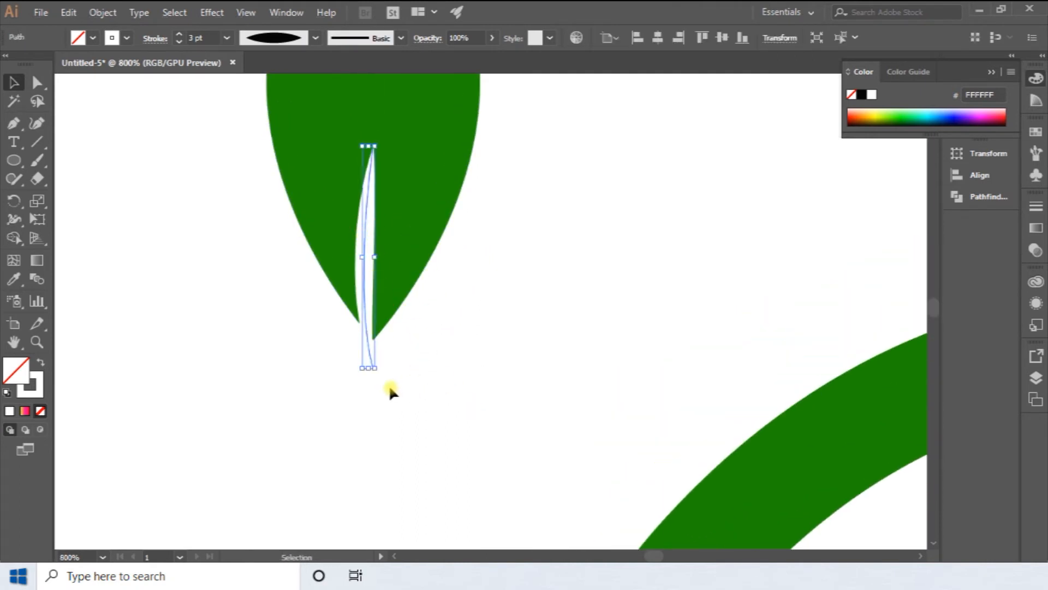
key("Right")
left_click(519, 372)
scroll(467, 331, "down", 1)
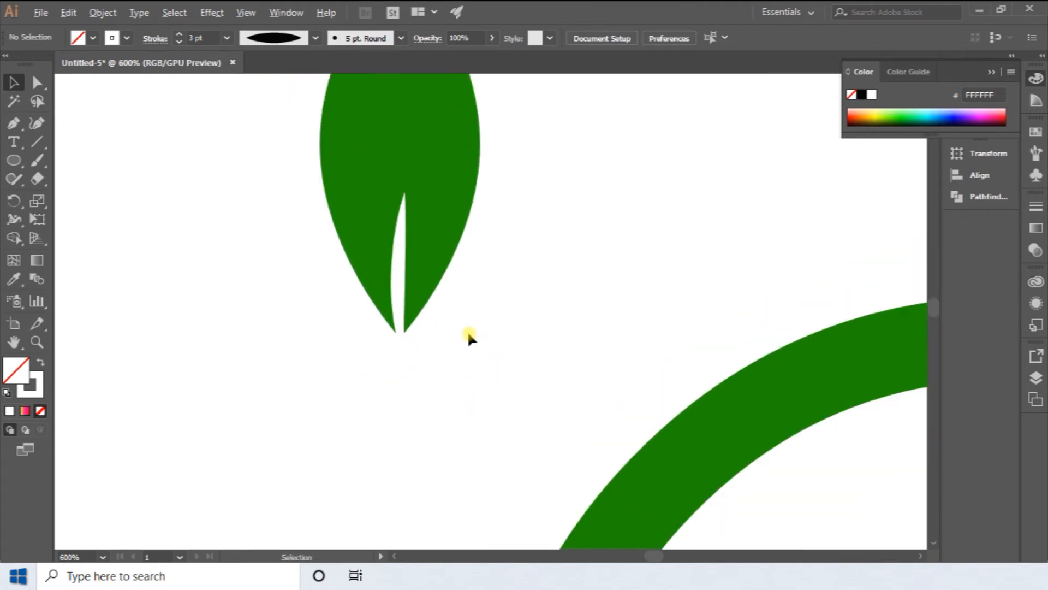
Reshape the vein with the Direct Selection tool, adjusting its lower end and curve so it meets the leaf's lower tip
left_click(402, 275)
left_click(37, 82)
left_click_drag(402, 360, 400, 339)
mouse_move(386, 294)
left_mouse_down()
mouse_move(374, 293)
mouse_move(393, 276)
left_mouse_up()
left_click(13, 82)
left_click(229, 410)
left_click(556, 326)
scroll(492, 322, "down", 2)
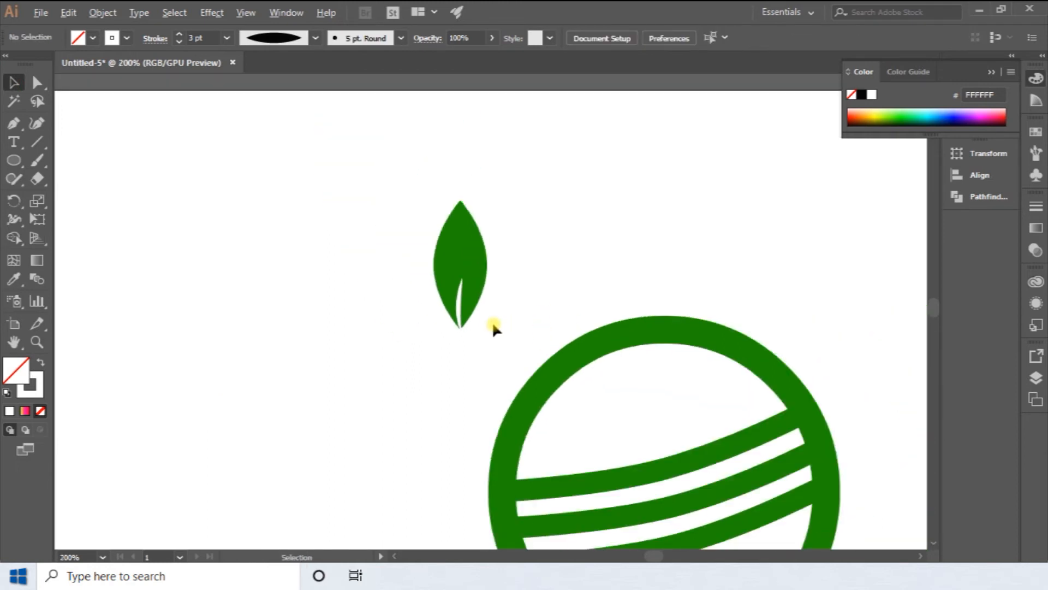
Convert the leaf's vein from a stroke into a filled shape with Outline Stroke
scroll(480, 292, "up", 3)
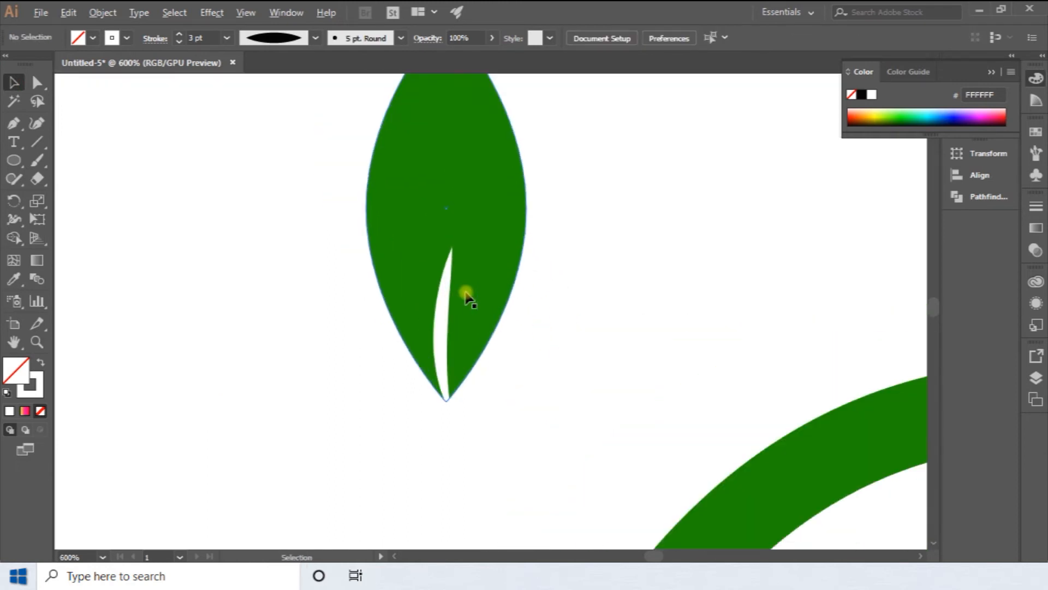
left_click(442, 305)
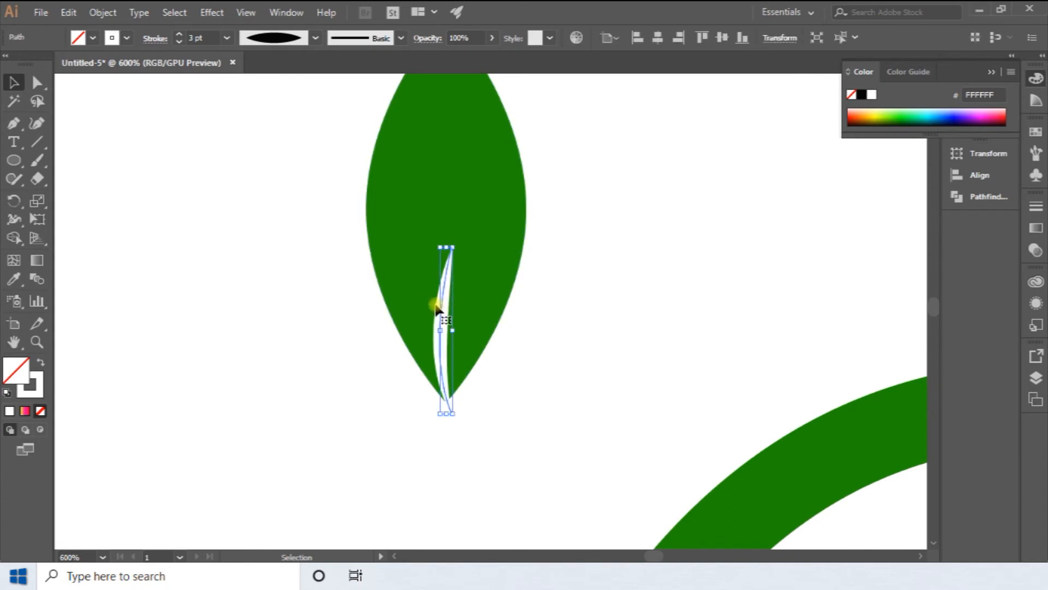
left_click(101, 13)
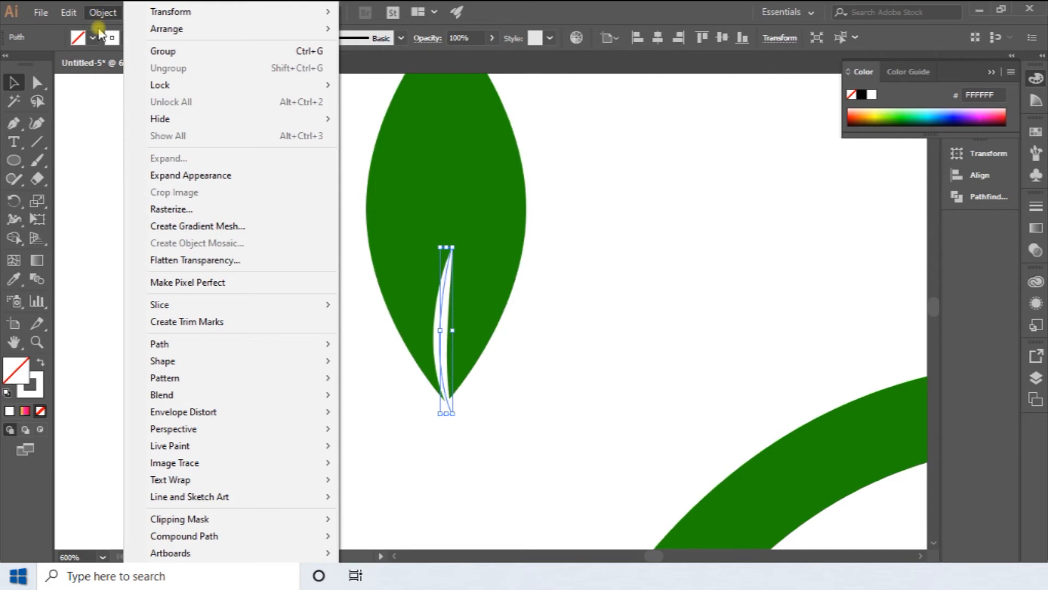
mouse_move(195, 344)
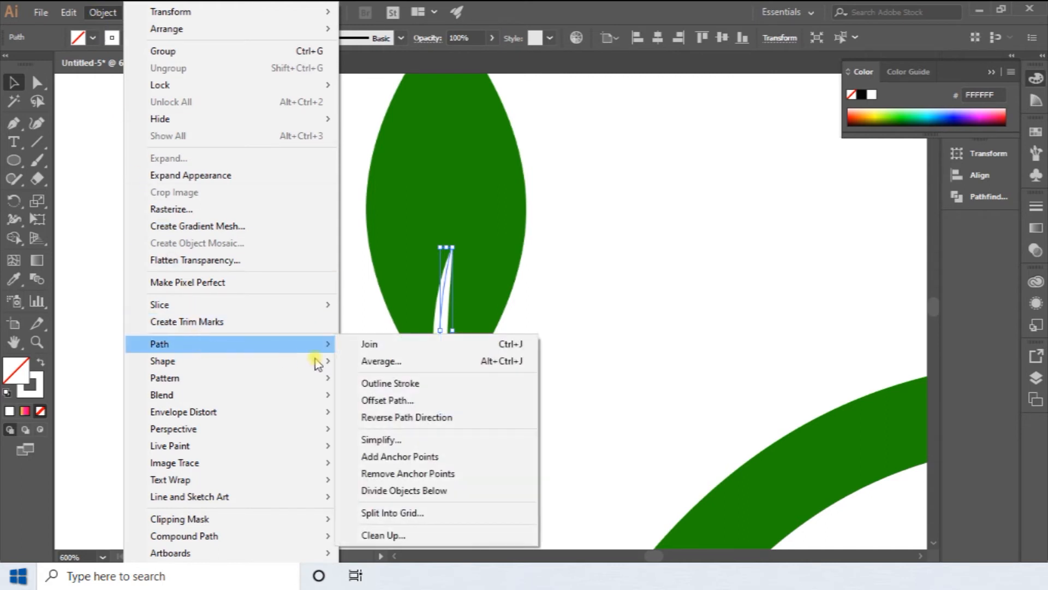
left_click(403, 385)
left_click(560, 387)
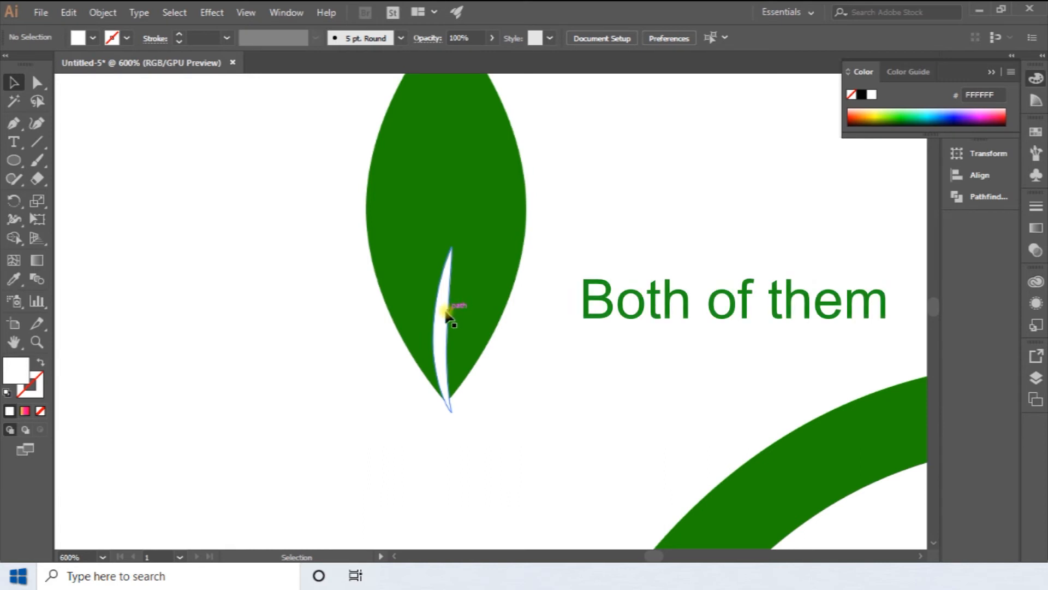
Cut the outlined vein out of the leaf using Pathfinder's Minus Front
left_click(496, 228)
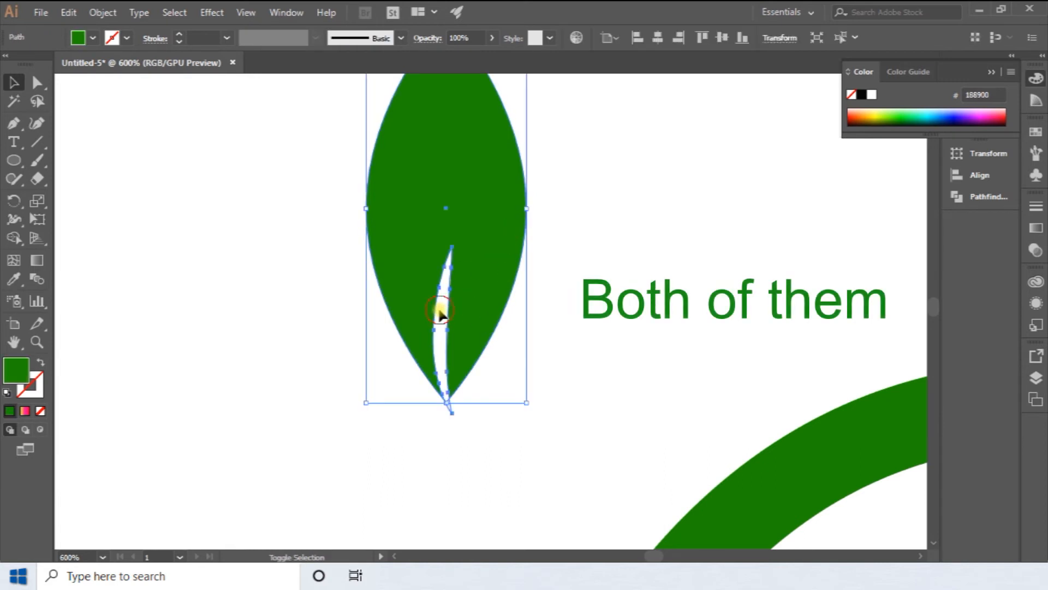
left_click(441, 314, "shift")
left_click(281, 17)
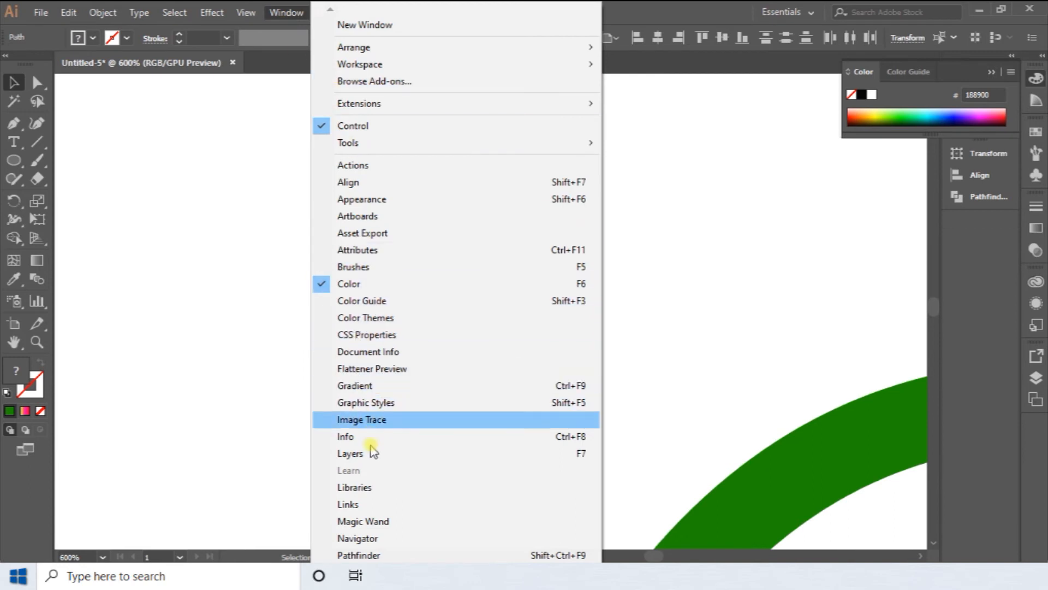
left_click(361, 554)
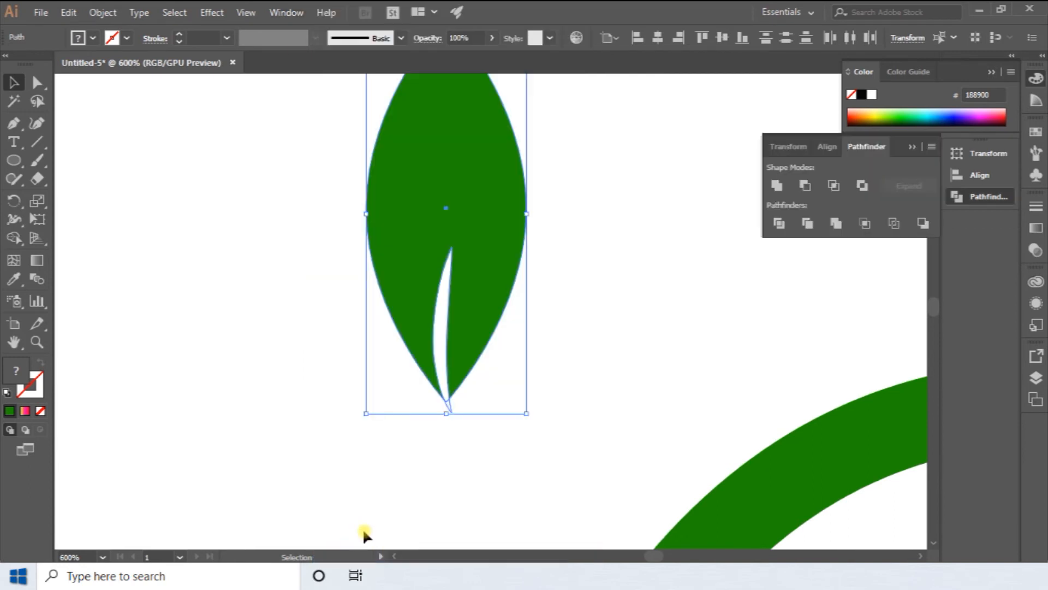
left_click(806, 186)
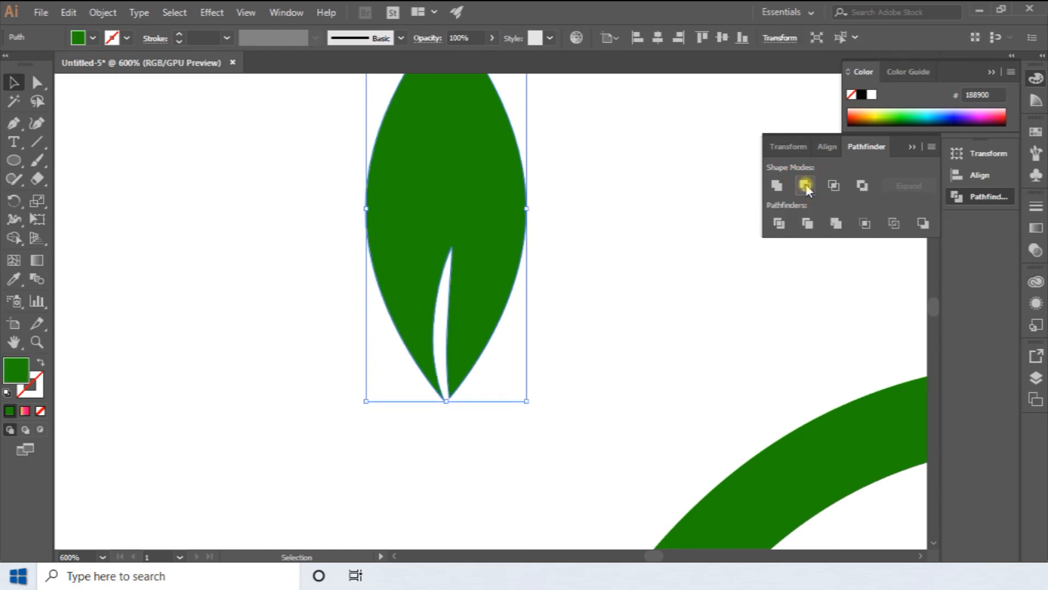
left_click(648, 356)
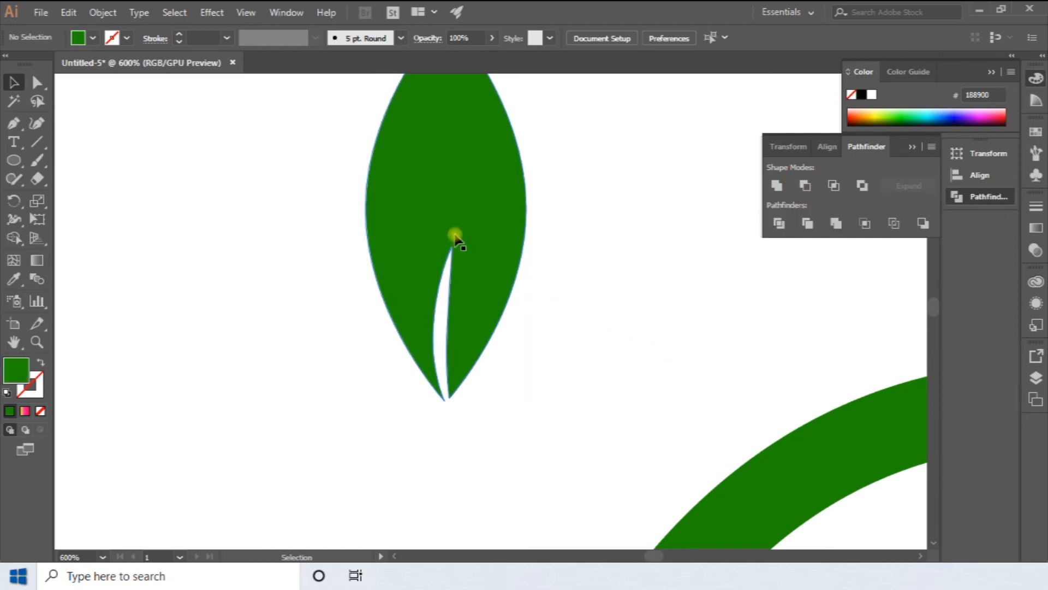
Move the leaf down so its lower tip sits on the circle's upper-left edge
left_click(467, 284)
left_click_drag(471, 304, 756, 404)
left_click(417, 278)
scroll(556, 316, "down", 1, "alt")
scroll(556, 316, "down", 1, "alt")
key("space")
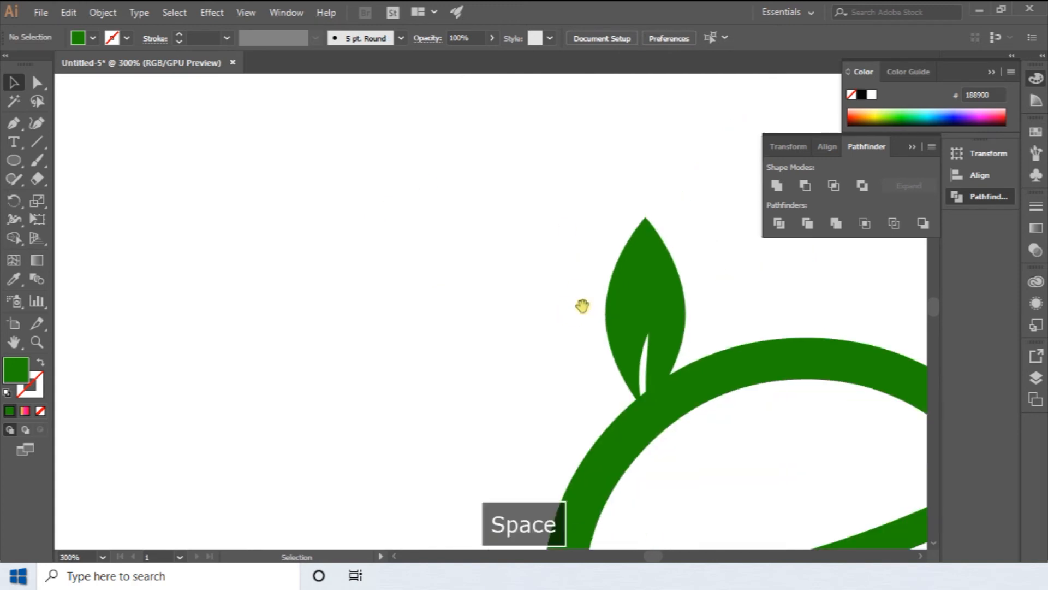
left_click_drag(582, 304, 372, 260)
left_click_drag(438, 260, 431, 250)
left_click(249, 257)
Duplicate the leaf slightly to its left and reflect the copy across the vertical axis
key("space")
left_click_drag(192, 351, 265, 284)
left_click(486, 176)
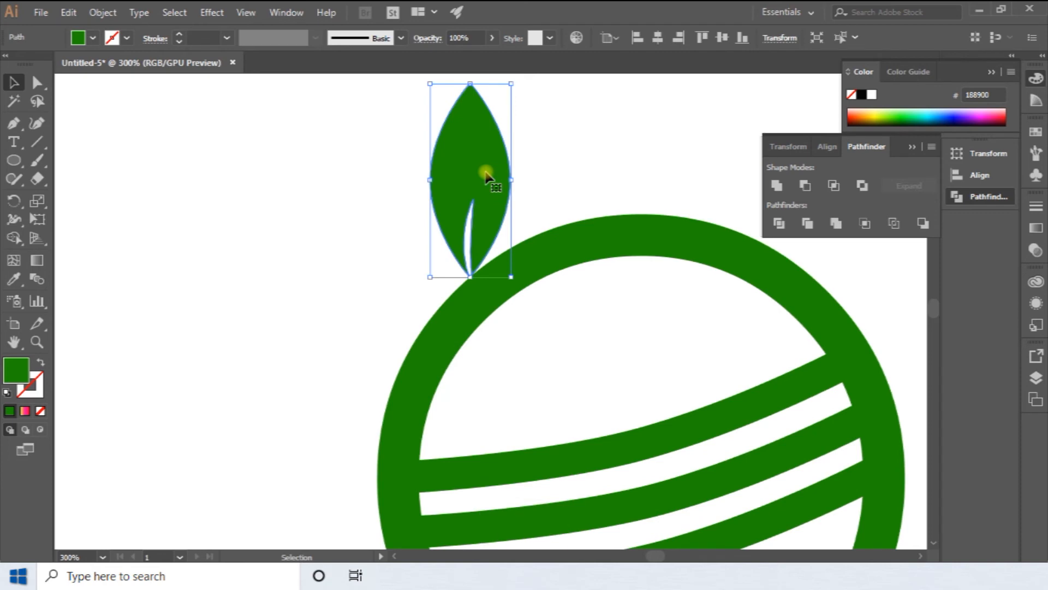
left_click_drag(483, 174, 467, 180, "alt")
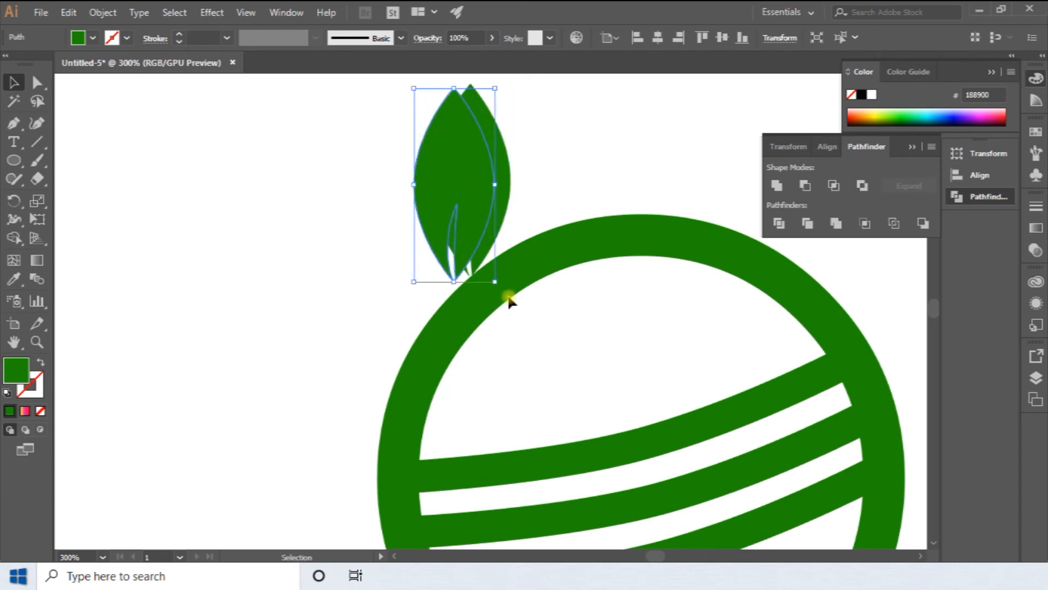
right_click(485, 176)
mouse_move(567, 420)
mouse_move(573, 401)
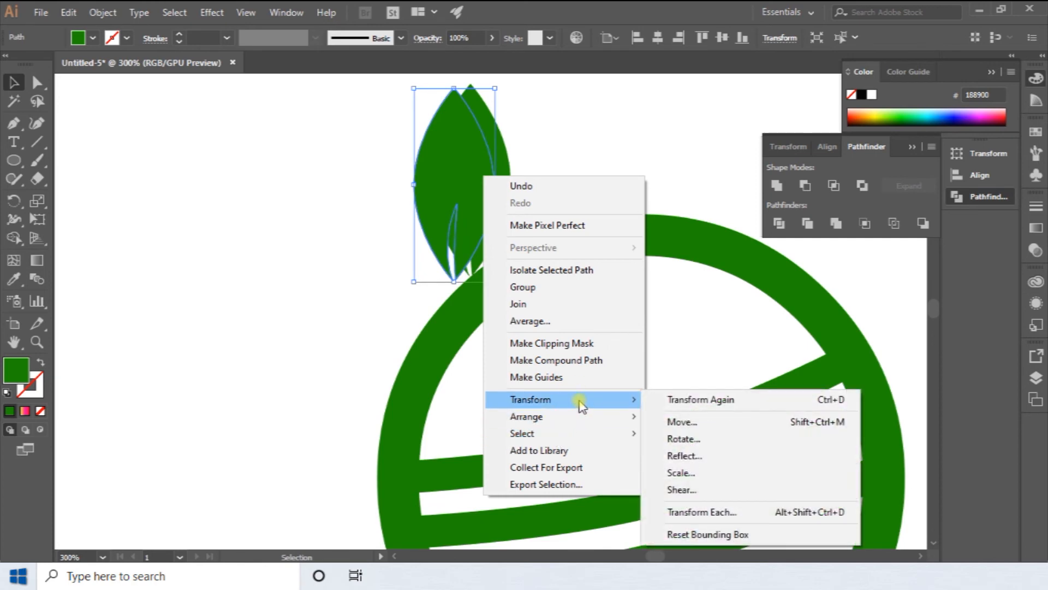
left_click(682, 456)
left_click(39, 215)
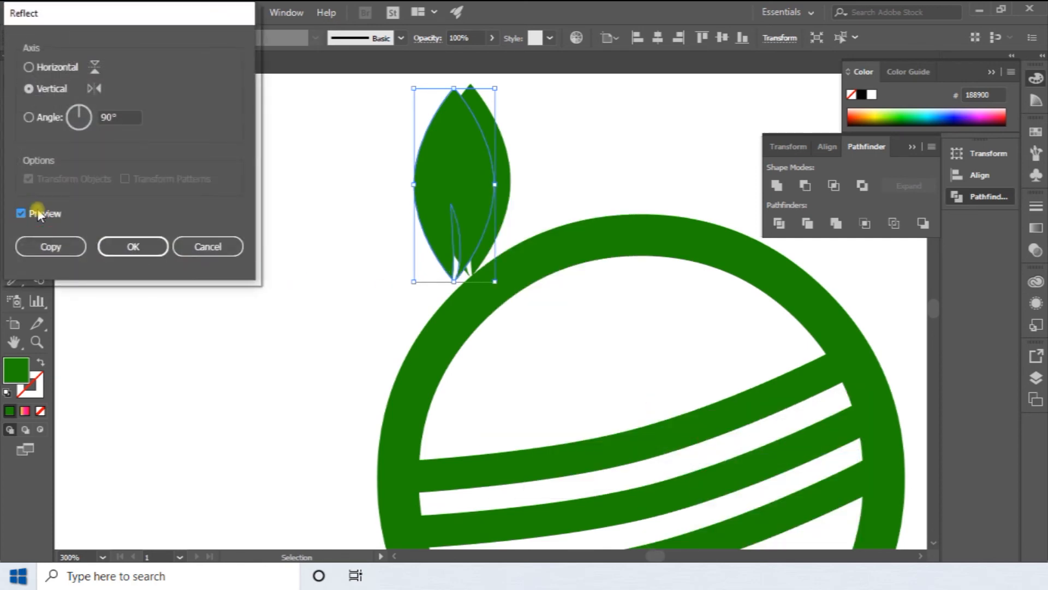
left_click(123, 245)
left_click(255, 283)
Shrink the reflected leaf, tilt it to the left and place it beside the original leaf's base
left_click(459, 109)
left_click_drag(493, 88, 486, 109)
left_click_drag(491, 264, 515, 232)
left_click_drag(469, 201, 424, 231)
Rotate the larger leaf clockwise to lean right and move its base back onto the circle's upper-left edge
left_click(486, 185)
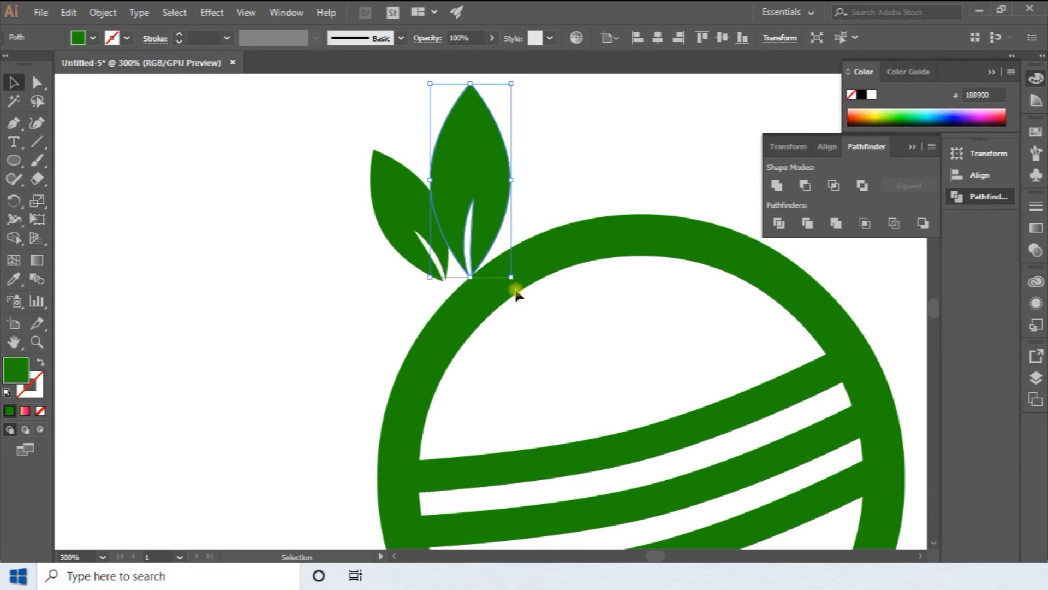
left_click_drag(517, 285, 489, 304)
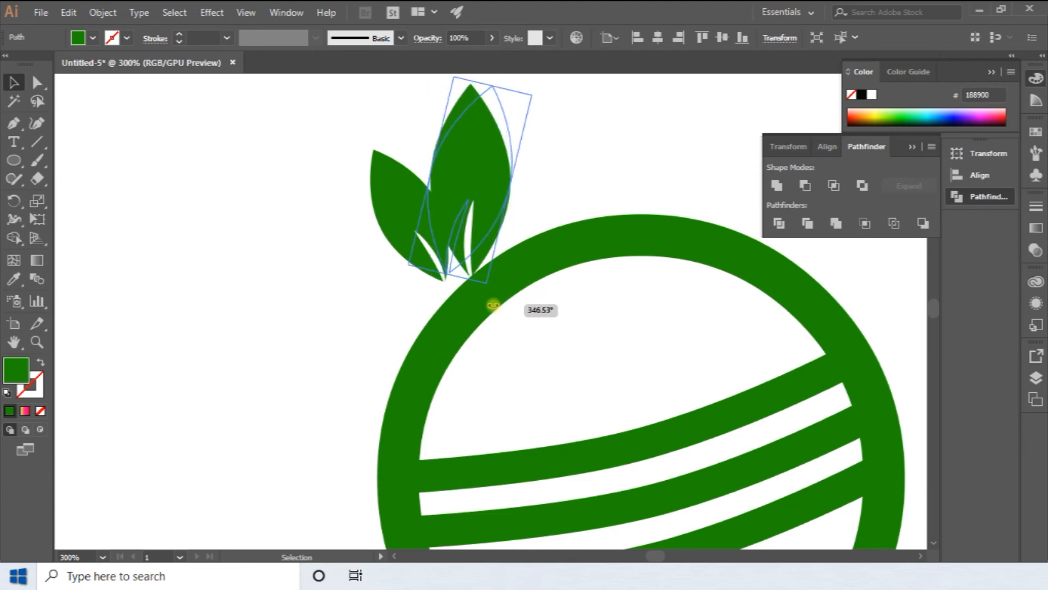
left_click_drag(480, 211, 534, 171)
Rotate the smaller leaf further counter-clockwise and move its tip to meet the larger leaf's base on the circle
scroll(540, 263, "down", 3)
scroll(496, 260, "up", 1)
left_click(468, 228)
left_click_drag(522, 283, 509, 243)
left_click_drag(421, 174, 436, 193)
left_click(300, 278)
Examine the assembled logo with its two leaves, circle and three stripes
scroll(533, 320, "down", 4)
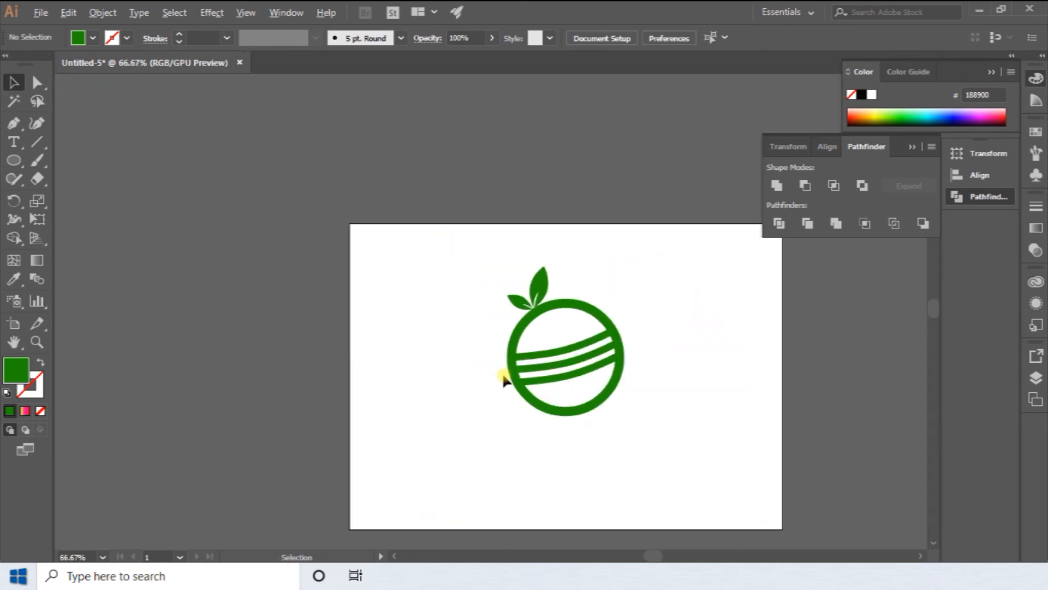
scroll(541, 371, "up", 1)
key("space")
left_click_drag(543, 340, 492, 281)
scroll(462, 221, "up", 1)
left_click_drag(639, 330, 630, 324)
scroll(524, 223, "up", 1)
key("space")
left_click_drag(650, 399, 601, 336)
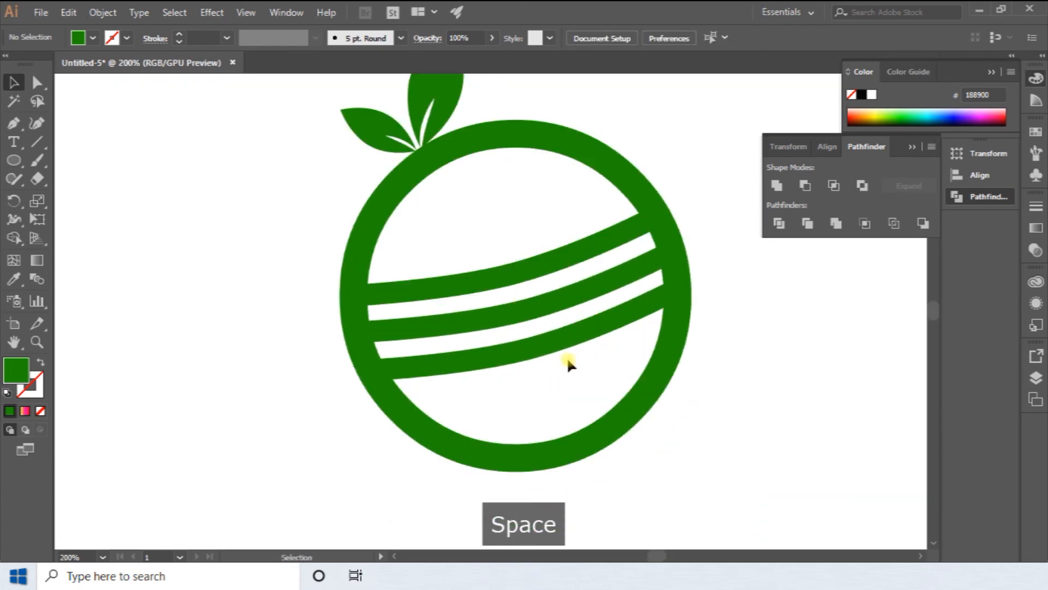
scroll(537, 360, "down", 1)
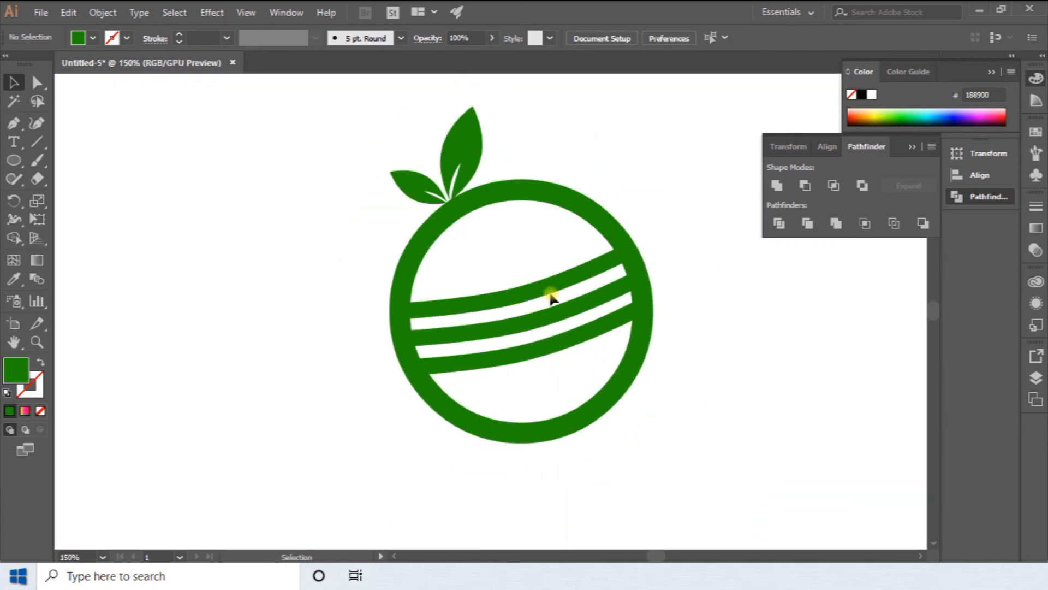
Apply Width Profile 4 to the three curved stripes so they taper toward their right ends
left_click(519, 294)
left_click(532, 323, "shift")
left_click(543, 352, "shift")
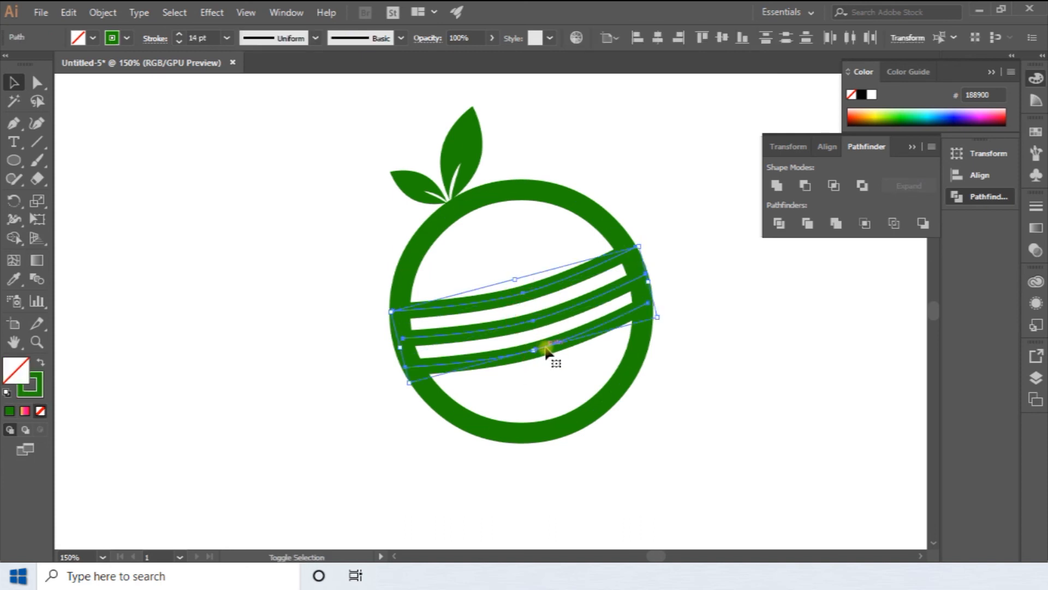
left_click(379, 41)
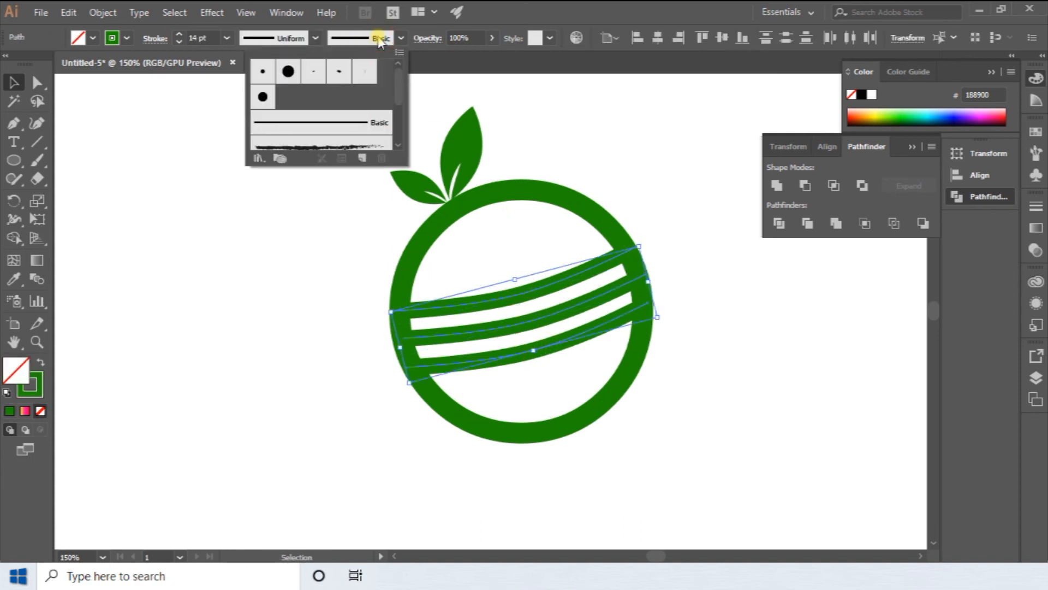
left_click(288, 40)
left_click(279, 159)
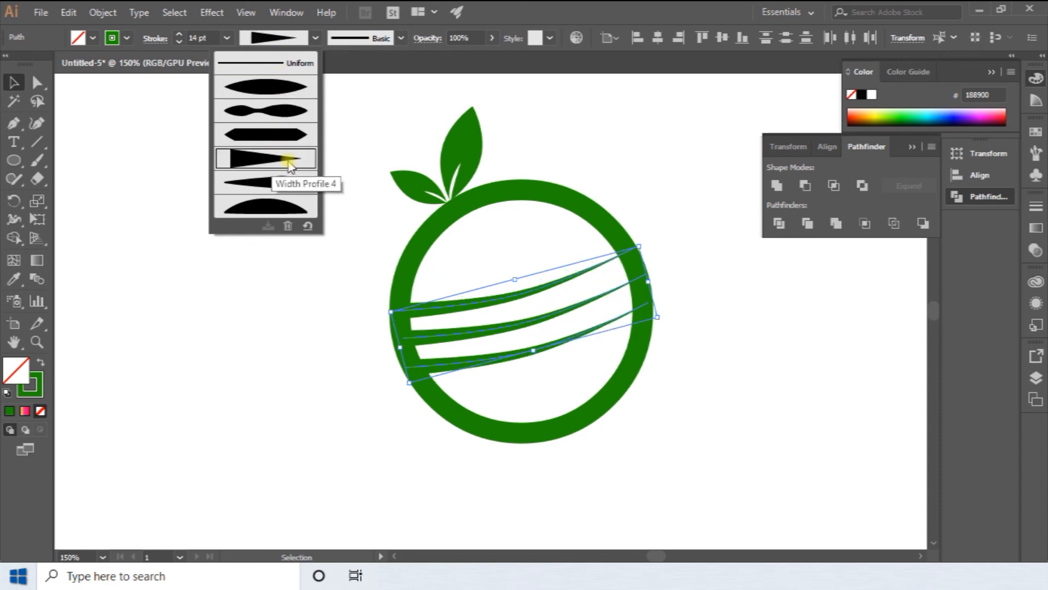
left_click(644, 288)
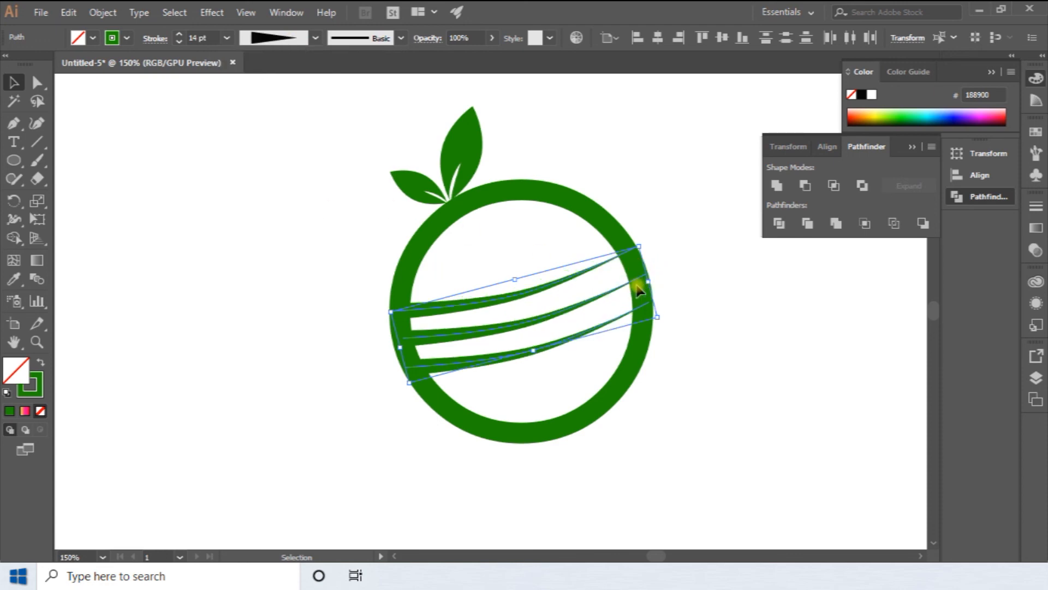
Narrow the three stripes together so their pointed ends stop at the circle's inner edge
left_click_drag(652, 282, 631, 289)
left_click(702, 221)
key("space")
left_click_drag(516, 236, 516, 244)
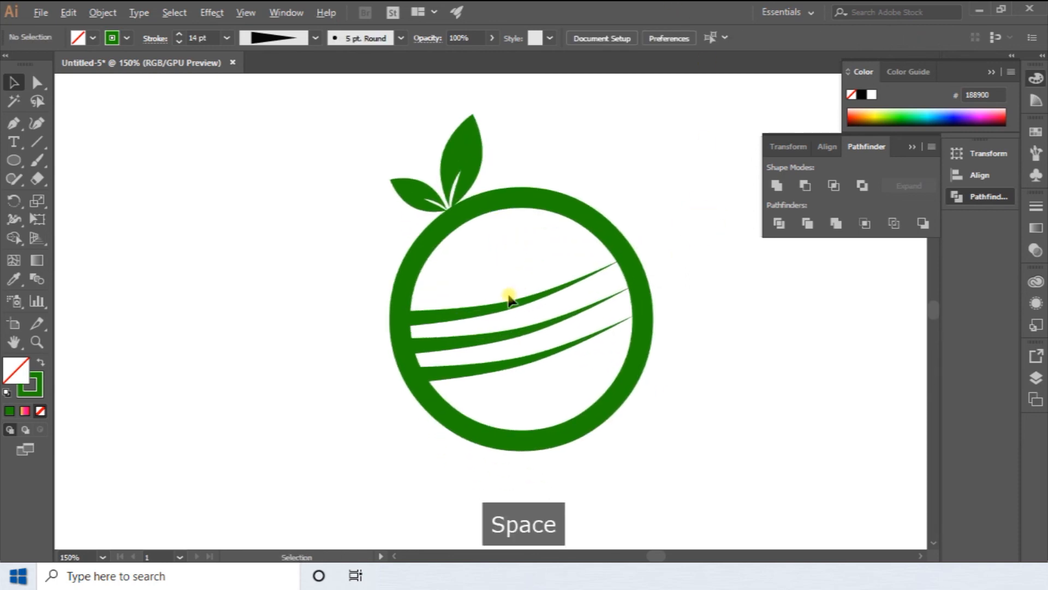
Add the centre-aligned text "Organic Fruits" below the circle and set its size to 40 pt
scroll(508, 299, "down", 1)
left_click(13, 142)
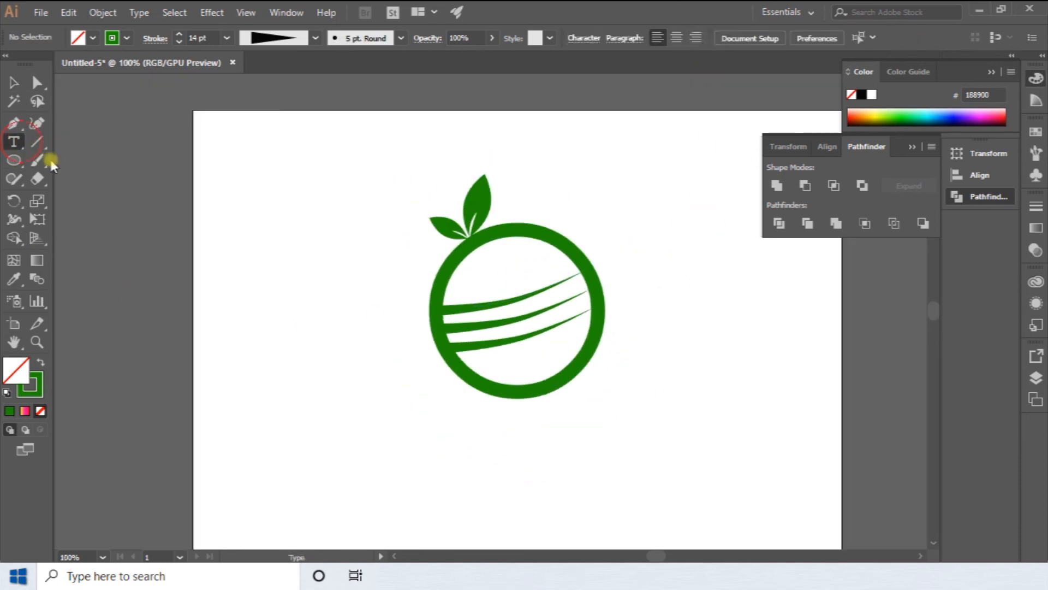
left_click(512, 430)
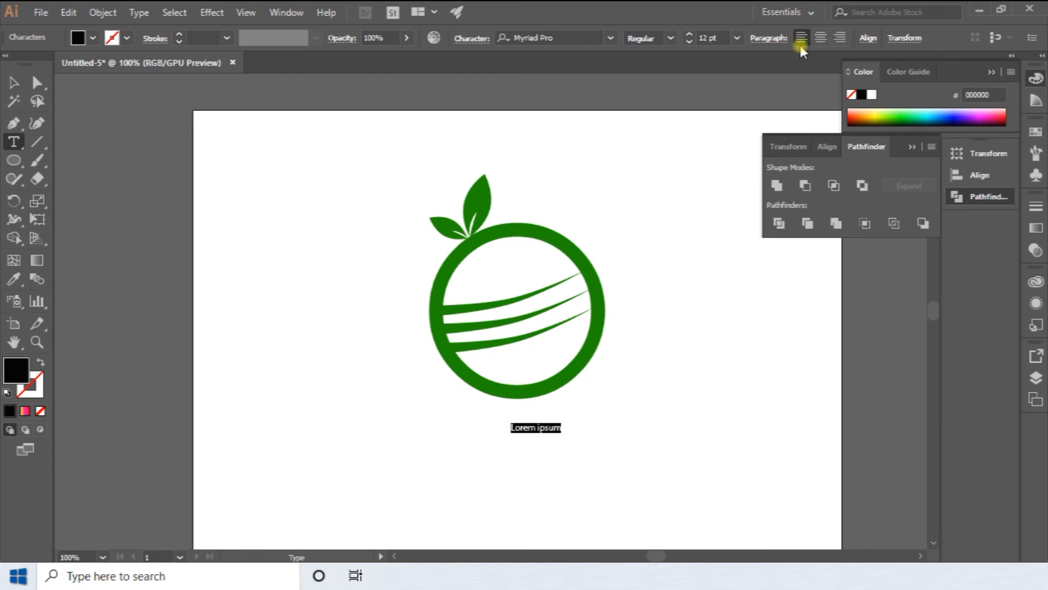
left_click(814, 38)
type("Organic Fr")
key("ctrl+a")
left_click(710, 38)
type("40")
key("Return")
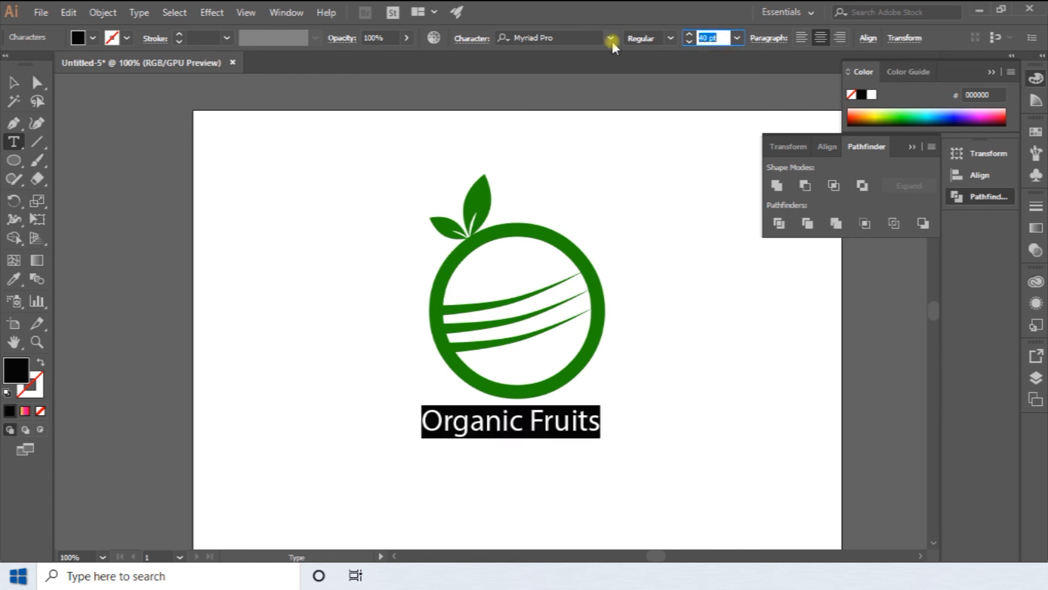
Shift the "Organic Fruits" text slightly right and change its font to Pacifico Regular
left_click(12, 83)
left_click_drag(523, 426, 539, 425)
left_click(552, 39)
key("Down")
key("Down")
key("Down")
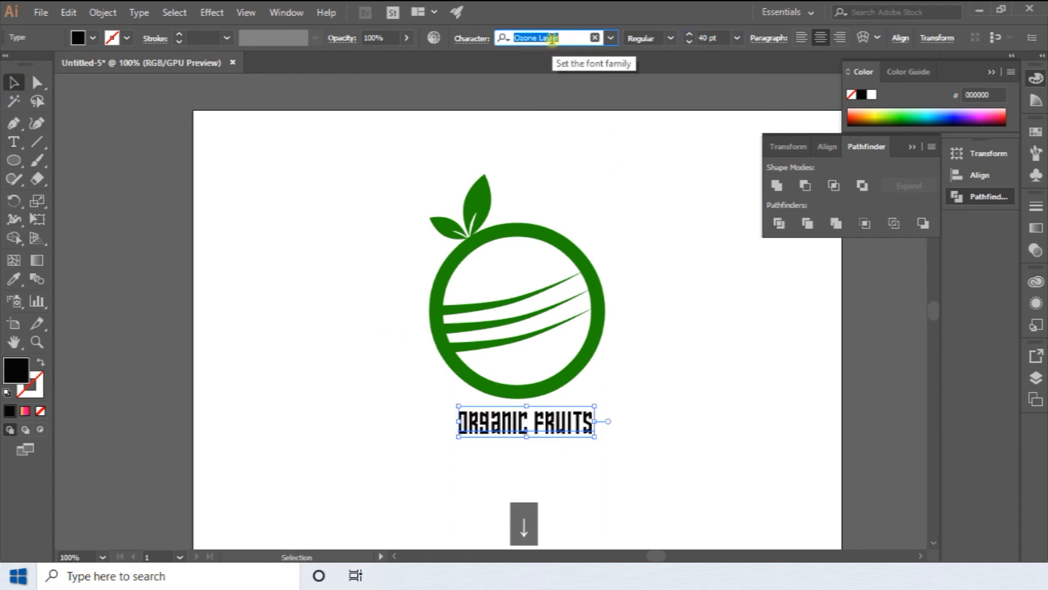
key("Down")
key("Up")
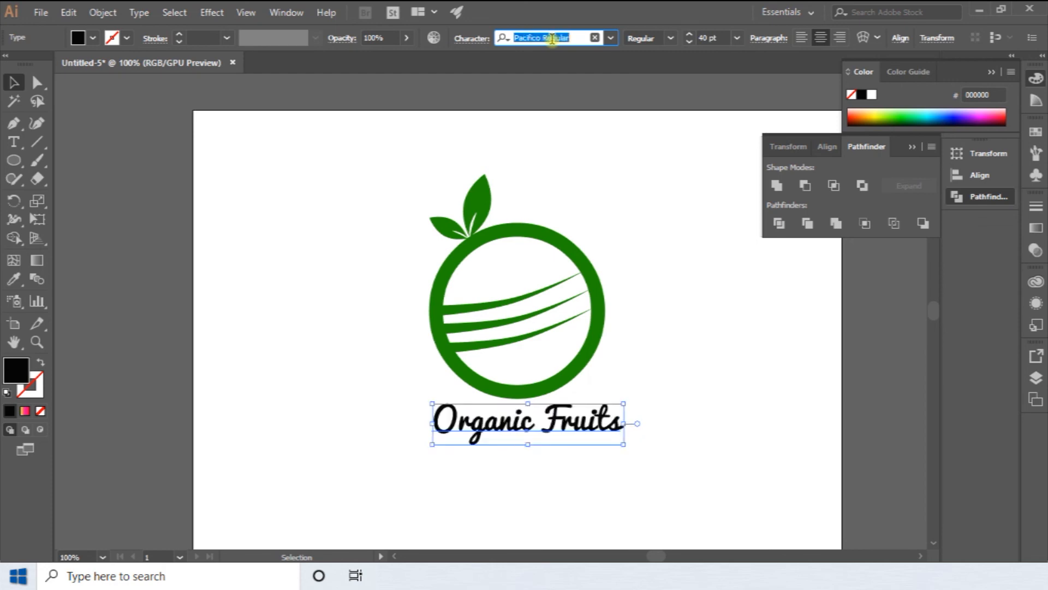
Colour the "Organic Fruits" text with the leaf's green using the Eyedropper tool
left_click(14, 279)
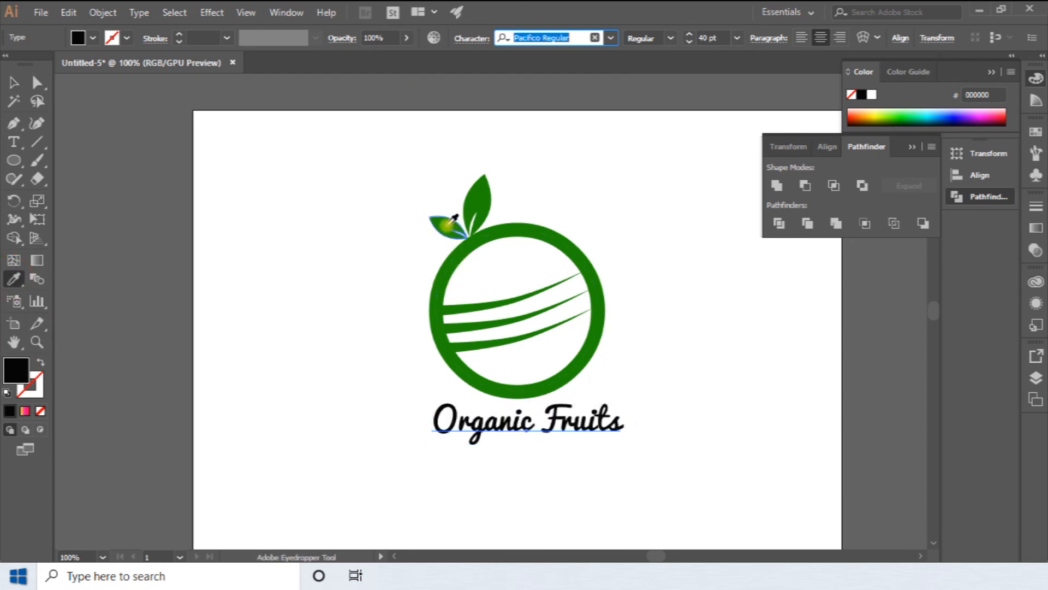
left_click(451, 222)
key("v")
left_click(349, 302)
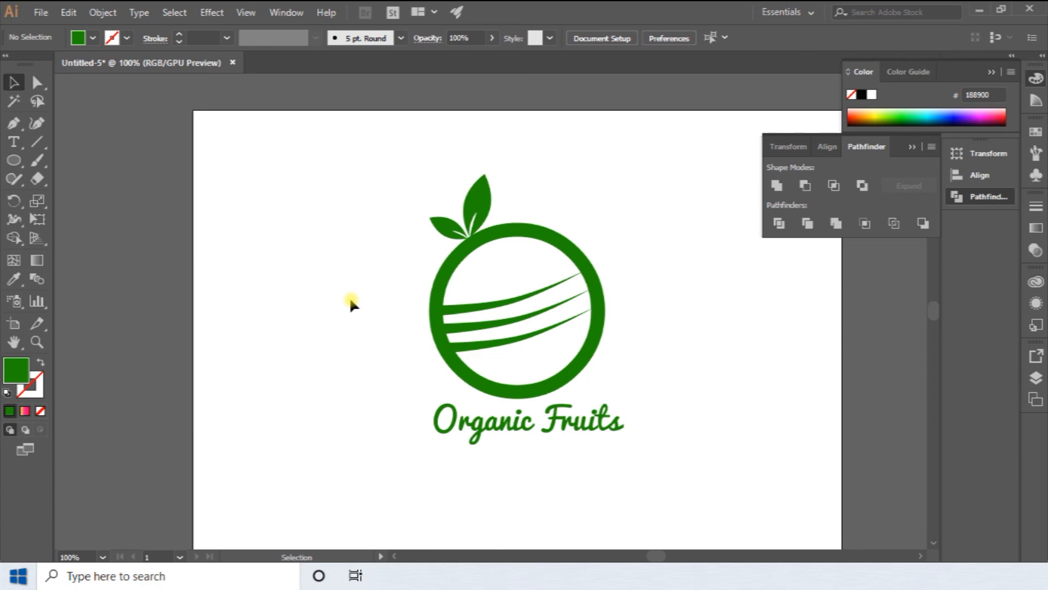